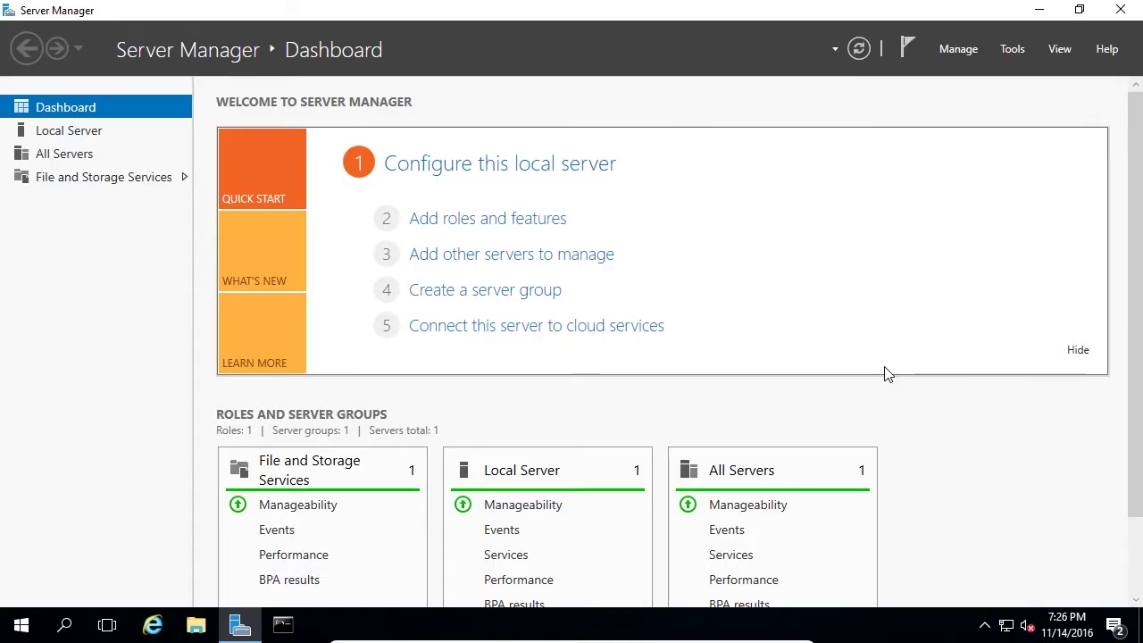
# Step: Launch Add Roles and Features from the Manage menu, keeping role-based installation
pyautogui.click(968, 52)
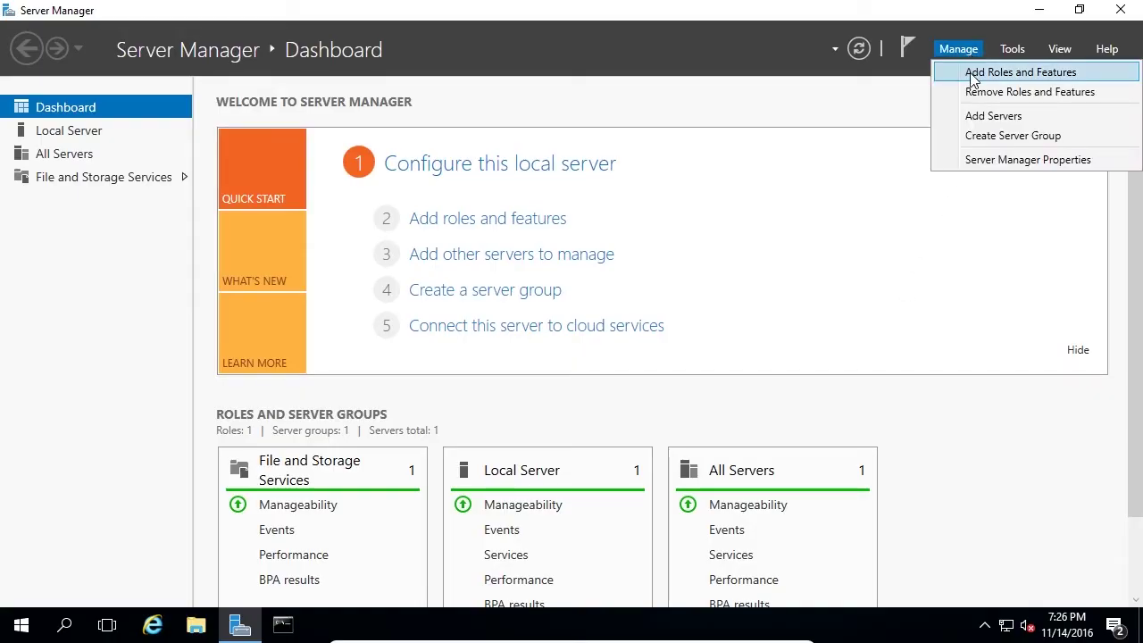
pyautogui.click(973, 75)
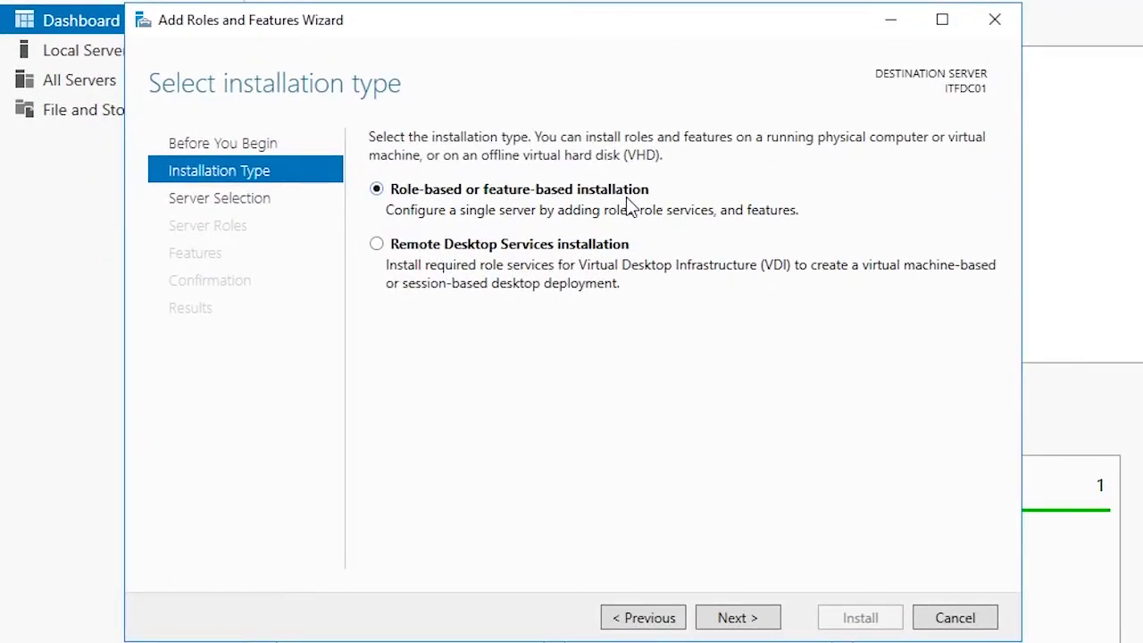
pyautogui.click(729, 622)
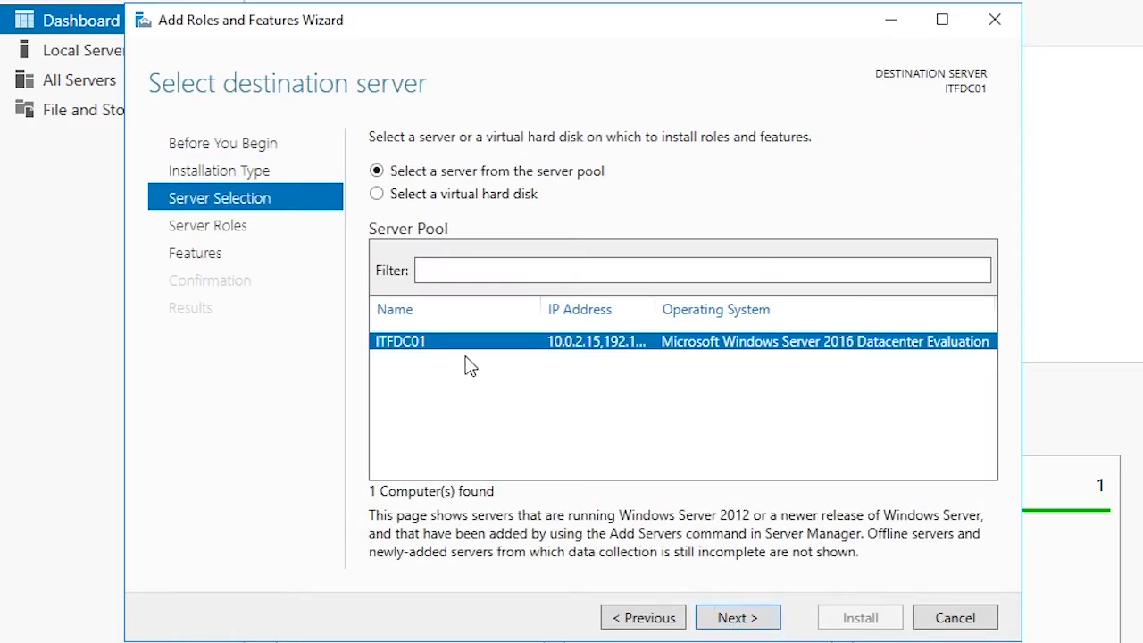
# Step: On ITFDC01, select Active Directory Domain Services with its management tools and proceed to confirmation
pyautogui.click(726, 624)
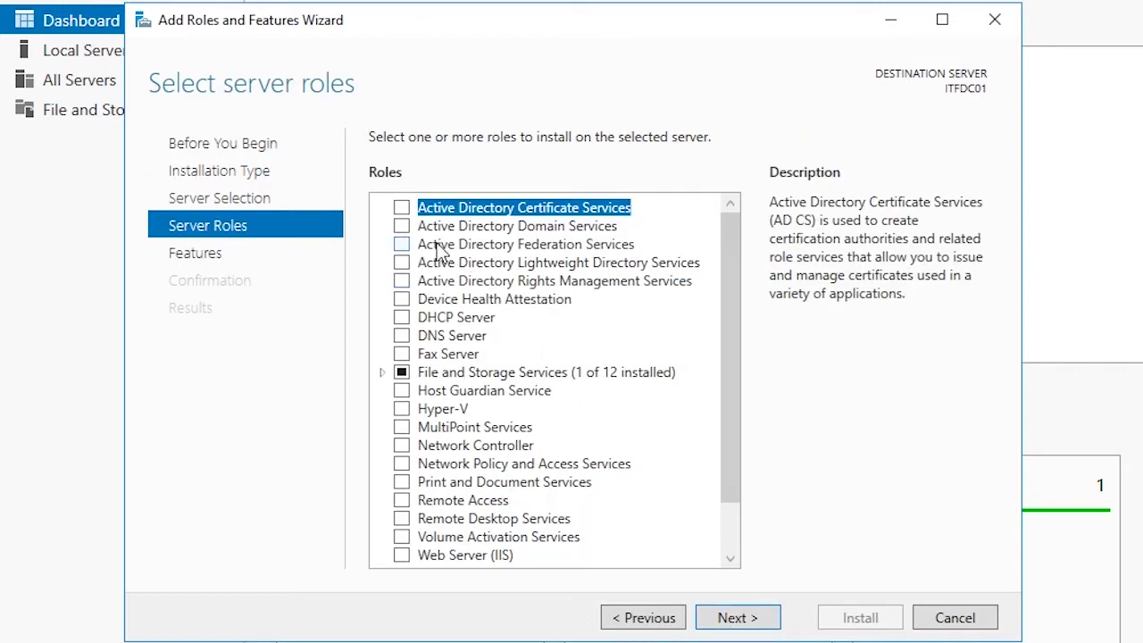
pyautogui.click(401, 229)
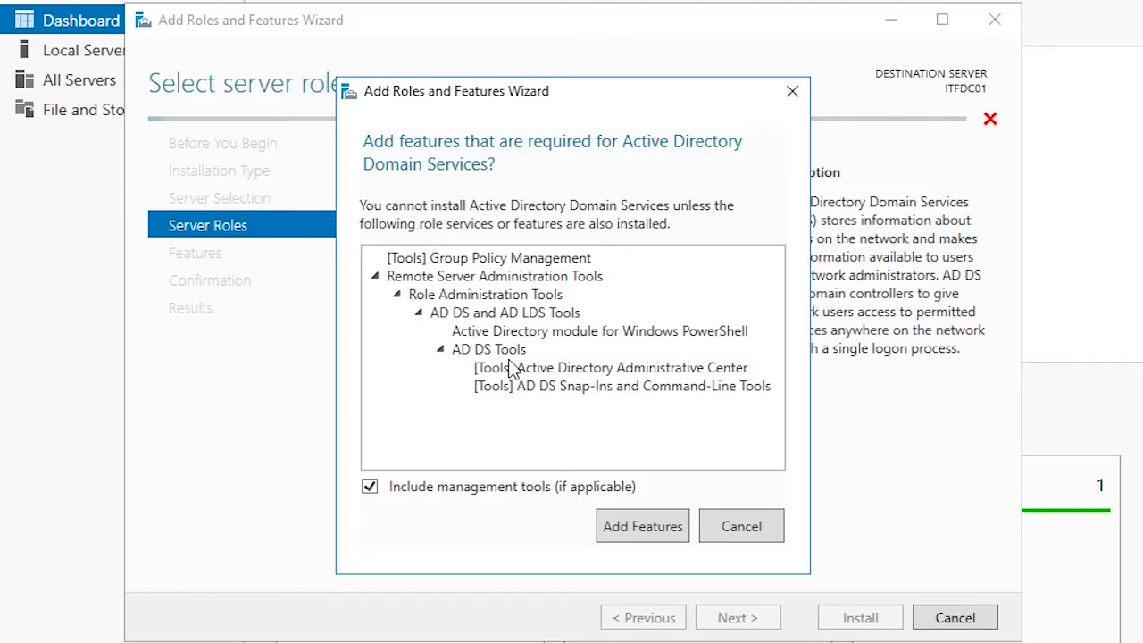
pyautogui.click(631, 535)
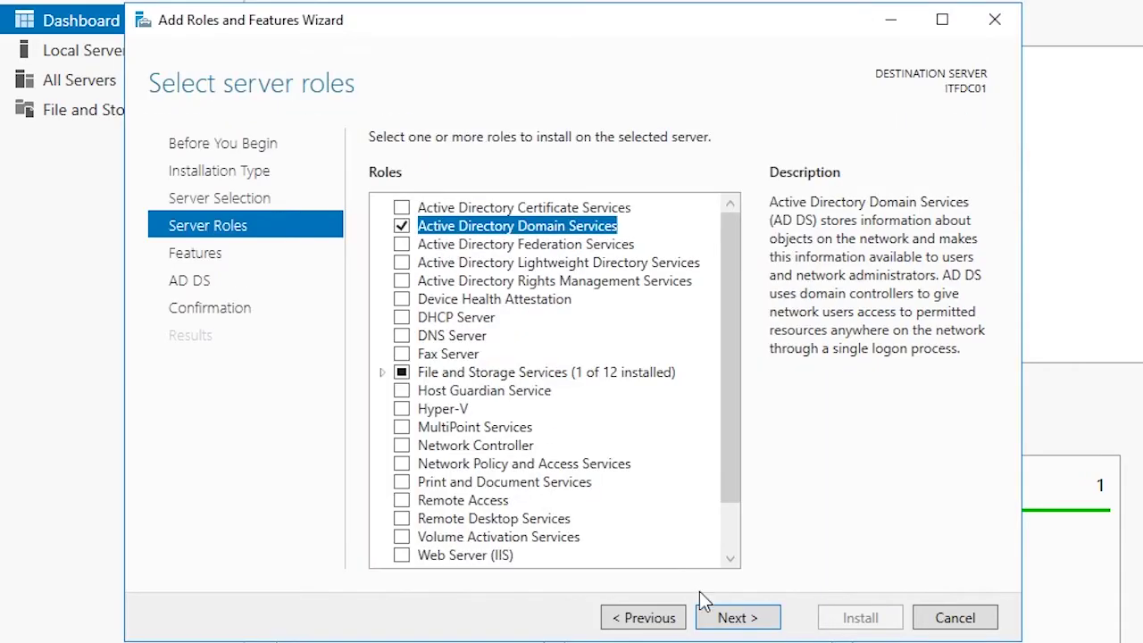
pyautogui.click(729, 619)
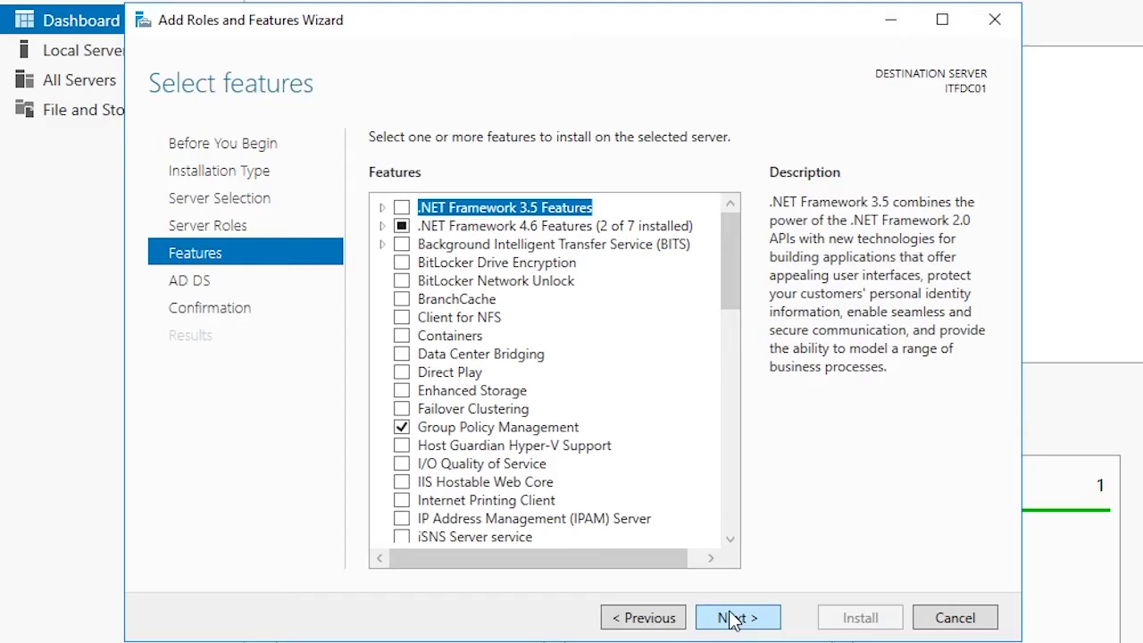
pyautogui.click(731, 619)
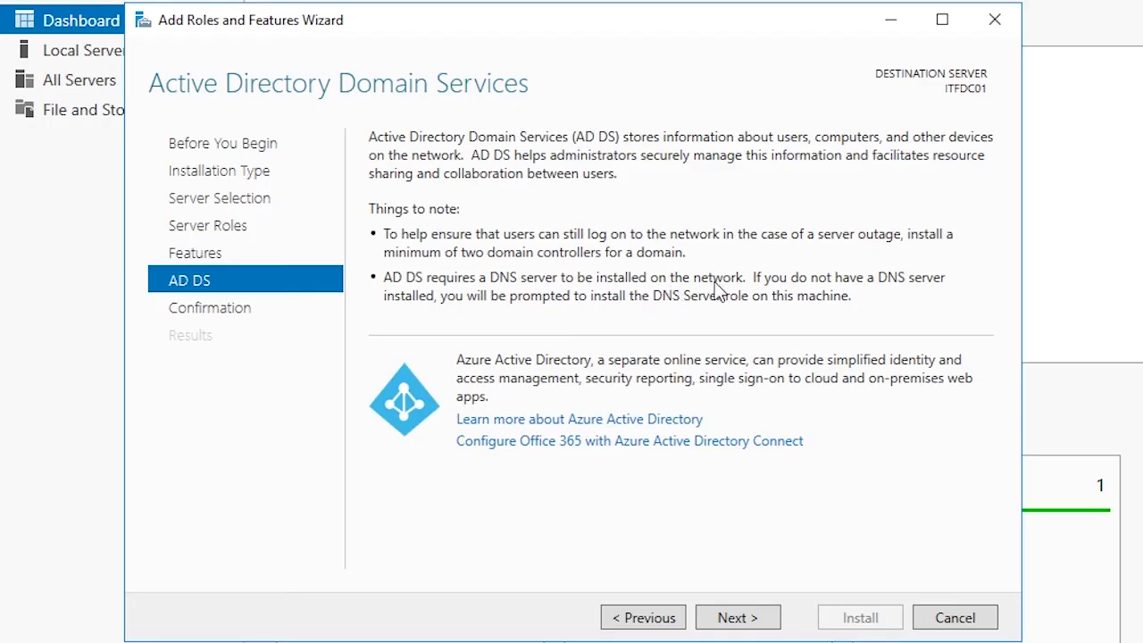
pyautogui.click(739, 616)
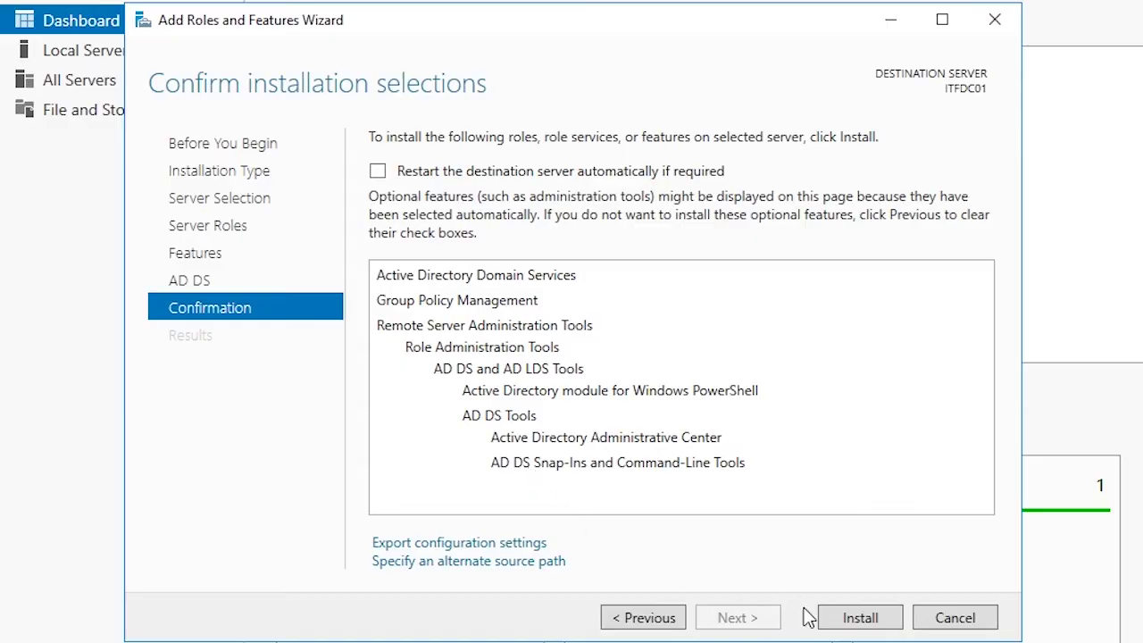
# Step: Install AD DS on ITFDC01, close the wizard, and check the post-deployment notifications
pyautogui.click(860, 619)
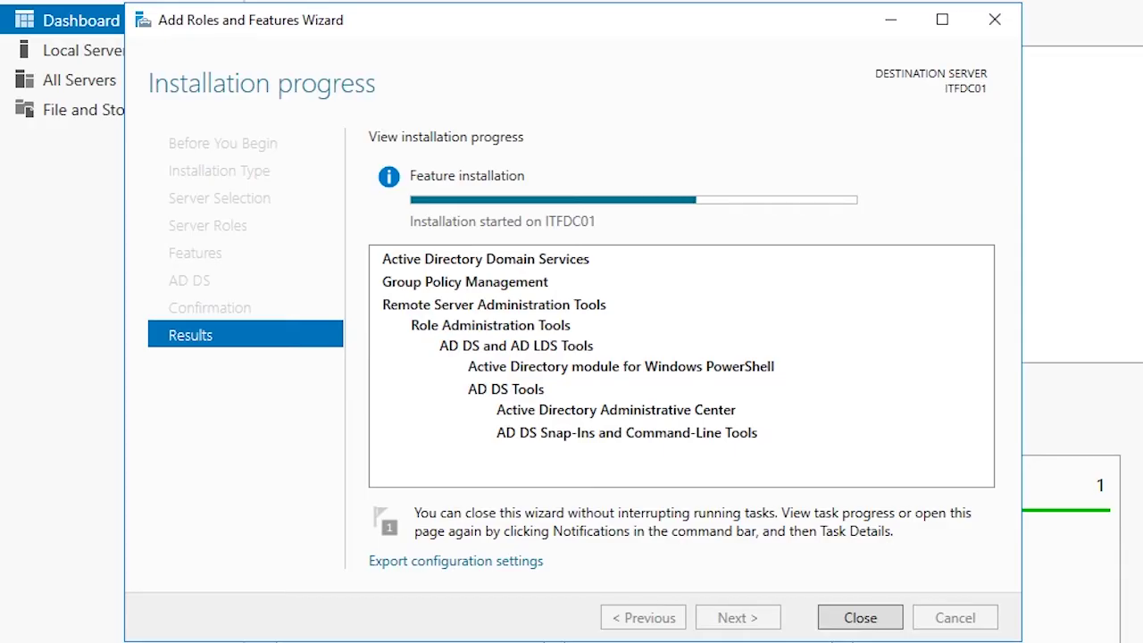
pyautogui.click(839, 616)
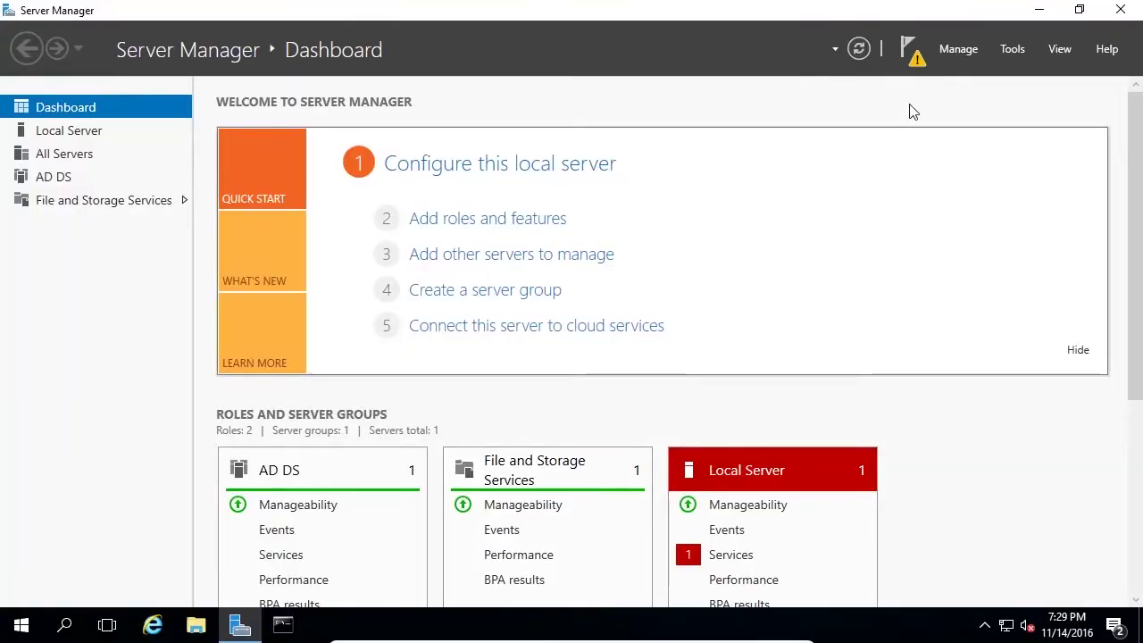
pyautogui.click(914, 55)
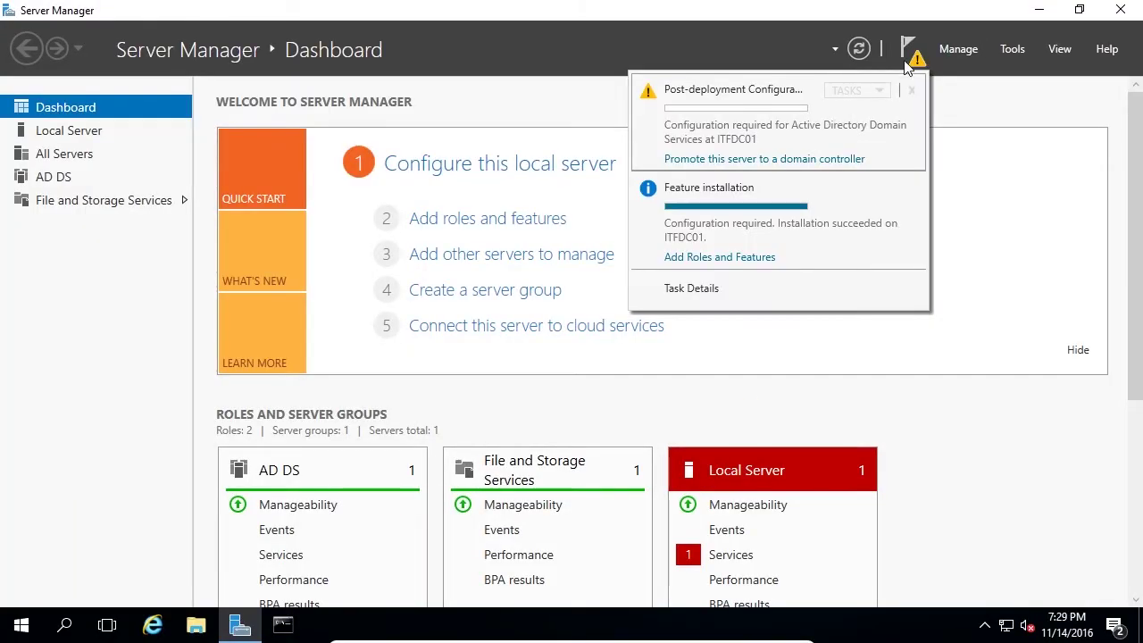
# Step: Choose 'Promote this server to a domain controller' and reposition the configuration wizard
pyautogui.click(820, 159)
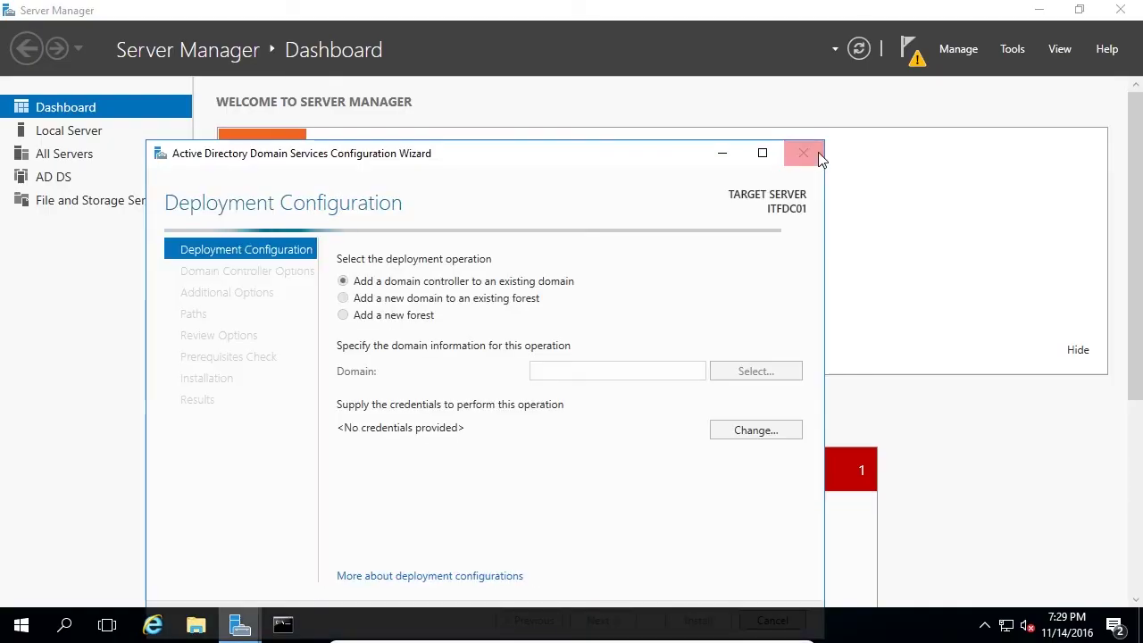
pyautogui.moveTo(624, 152); pyautogui.dragTo(703, 76)
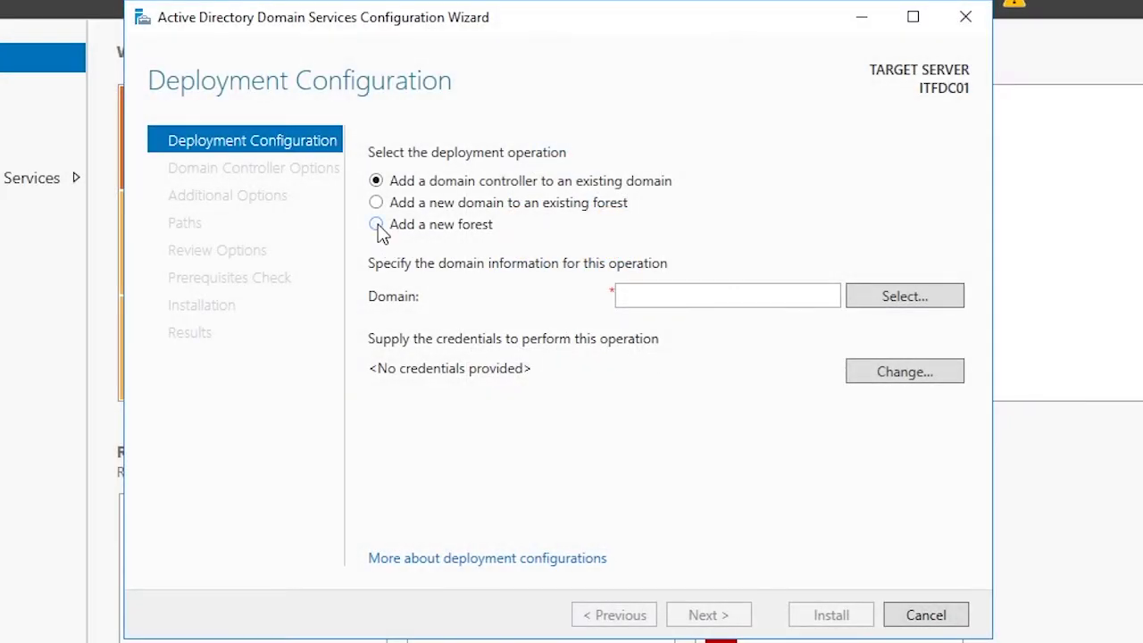
# Step: Create a new forest with root domain name itflee.com
pyautogui.click(376, 225)
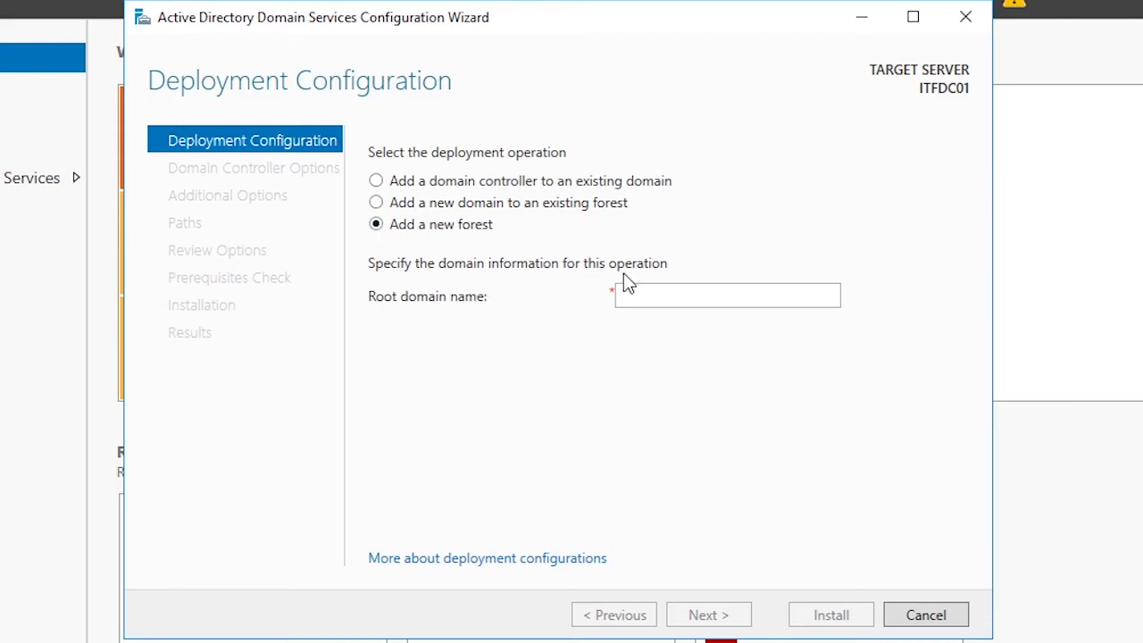
pyautogui.click(638, 304)
pyautogui.write('itflee.com')
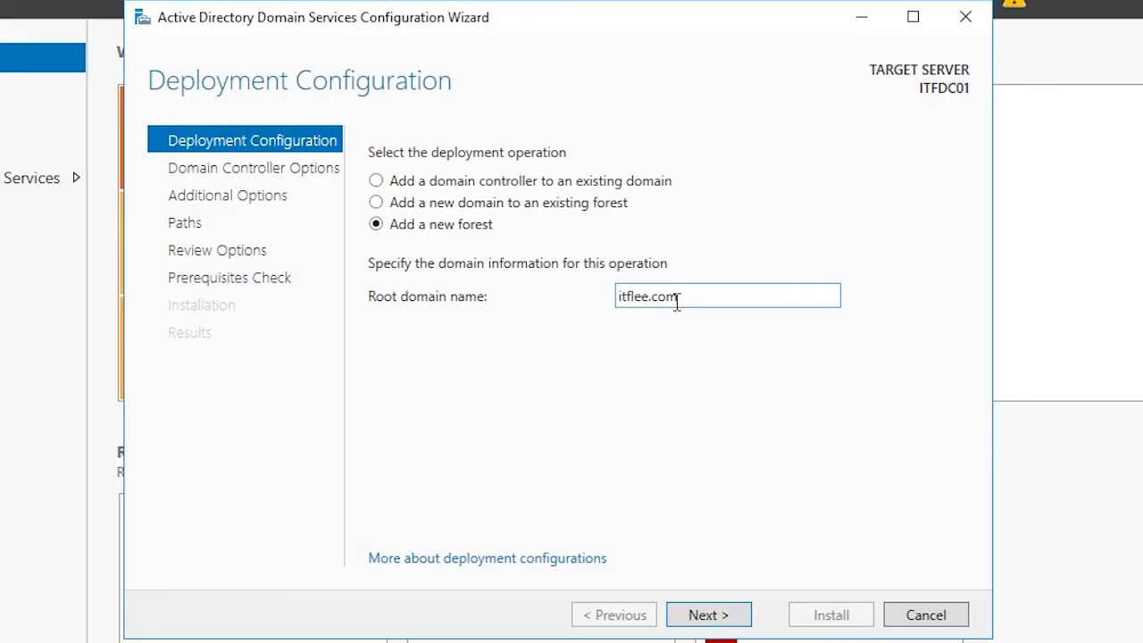
pyautogui.click(741, 622)
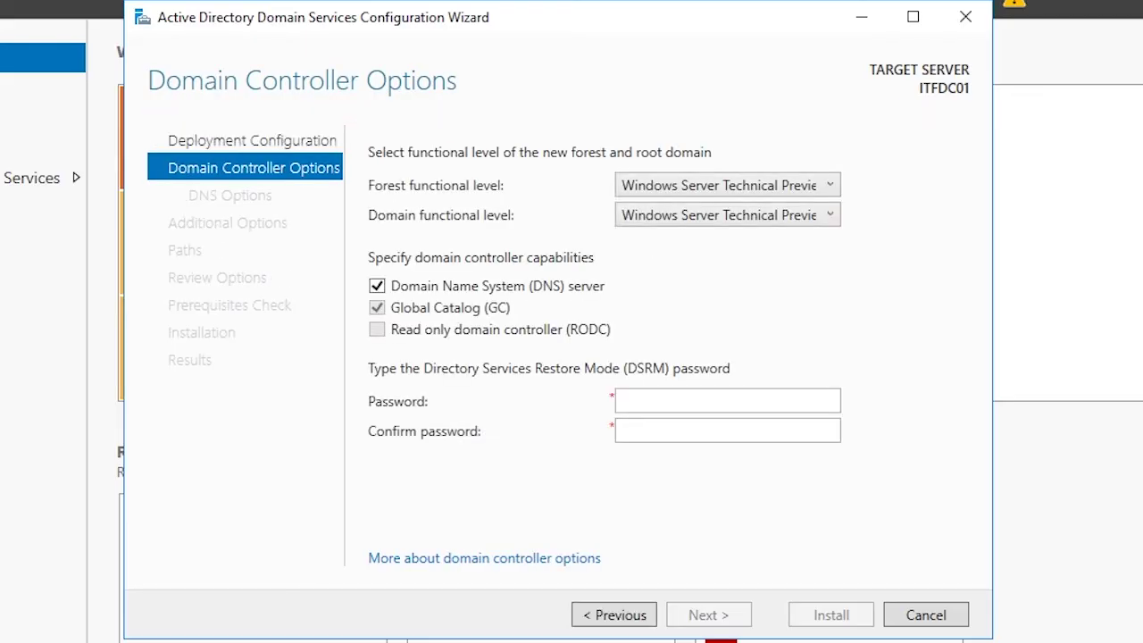
pyautogui.click(807, 189)
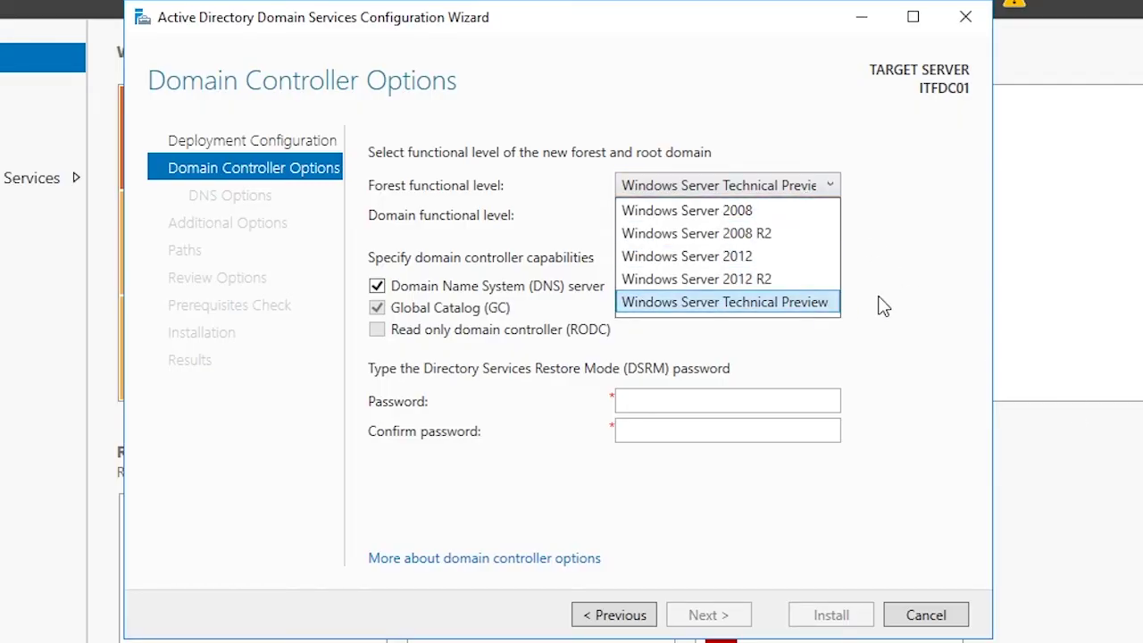
pyautogui.click(881, 306)
pyautogui.click(819, 222)
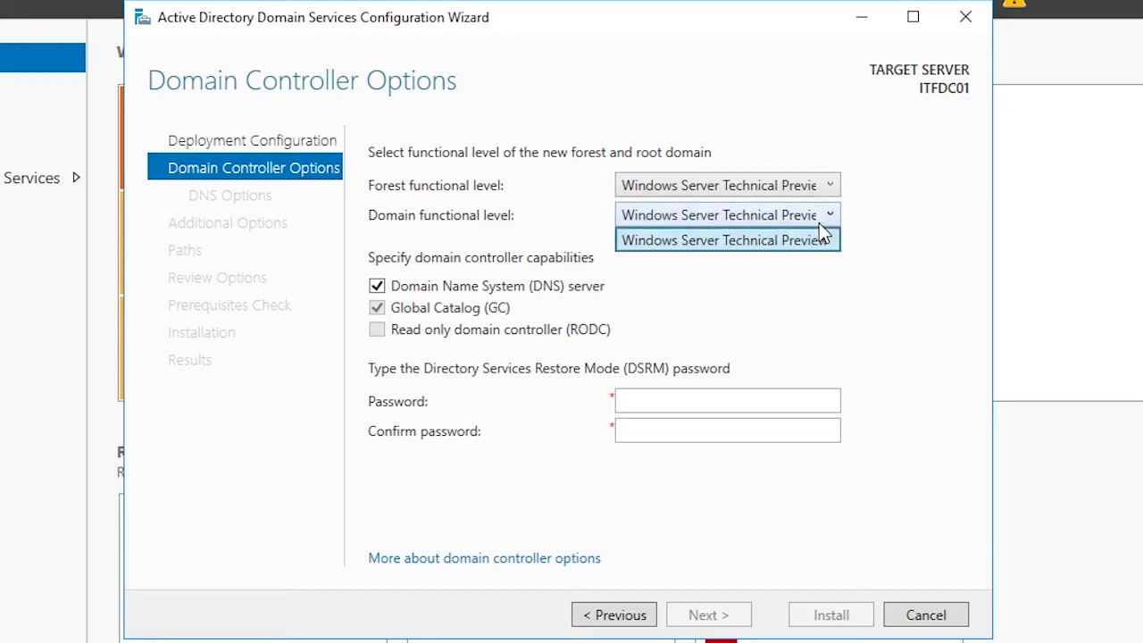
pyautogui.click(819, 223)
pyautogui.click(821, 205)
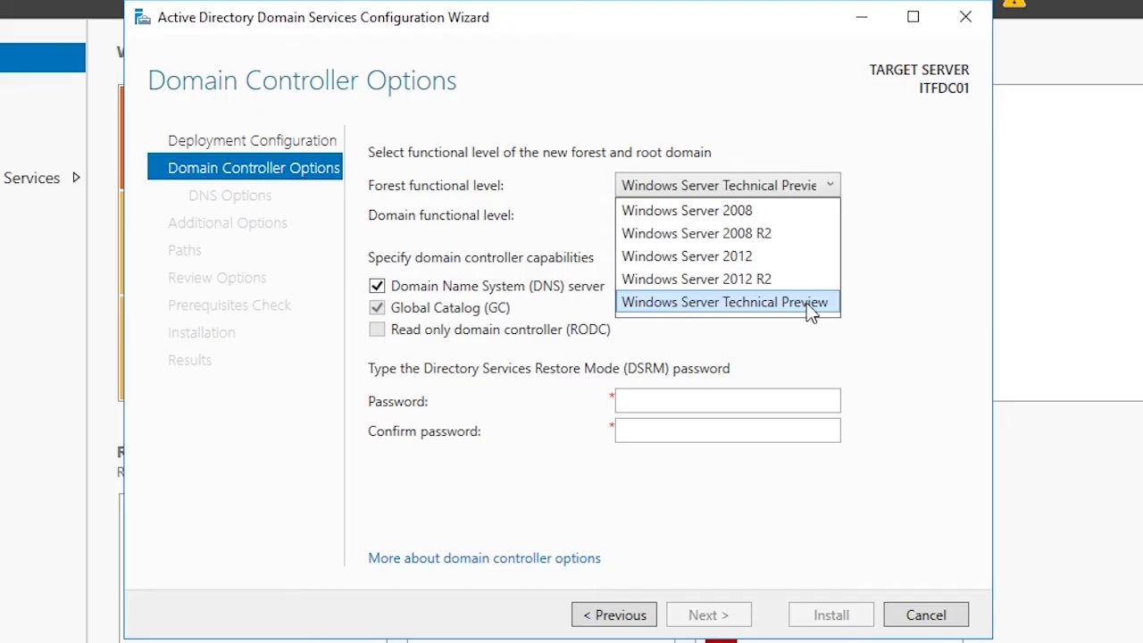
pyautogui.click(755, 303)
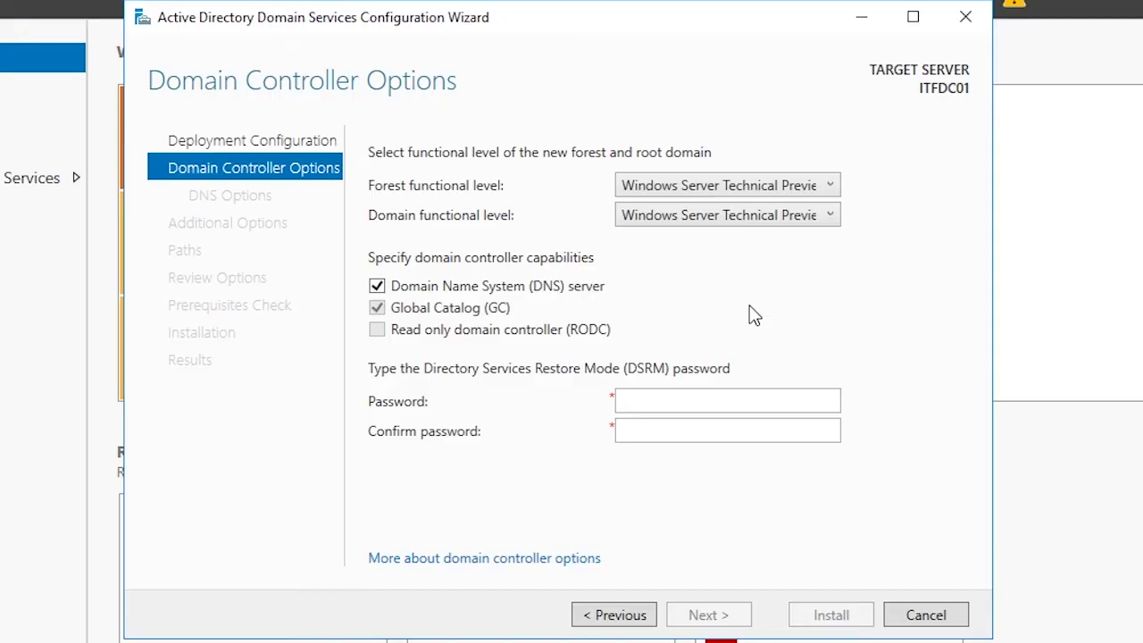
pyautogui.click(746, 188)
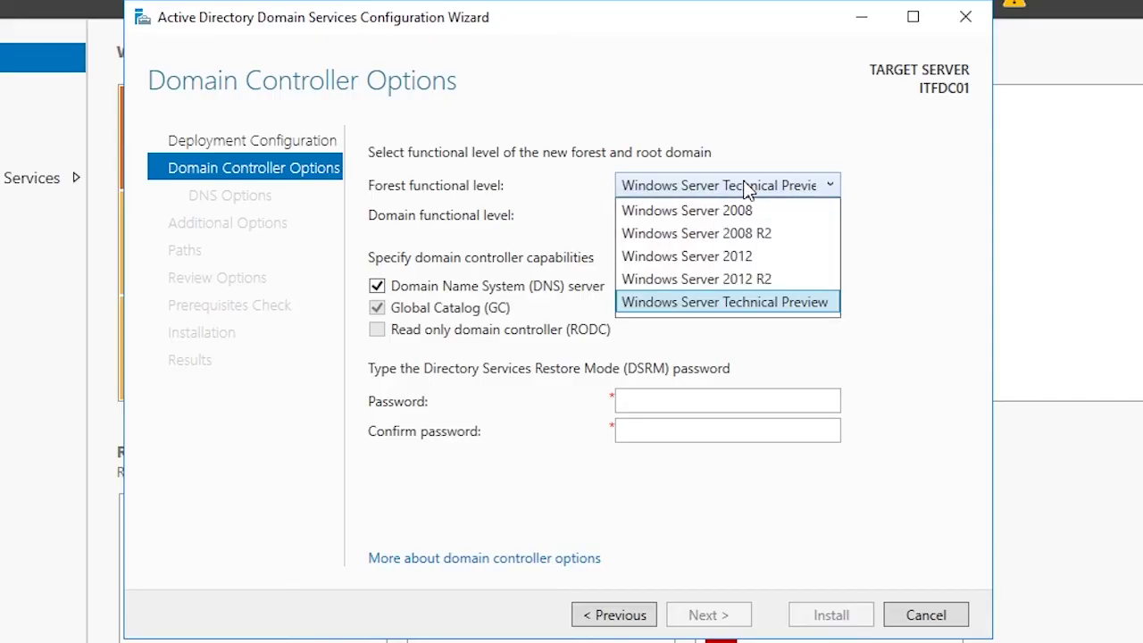
pyautogui.click(731, 303)
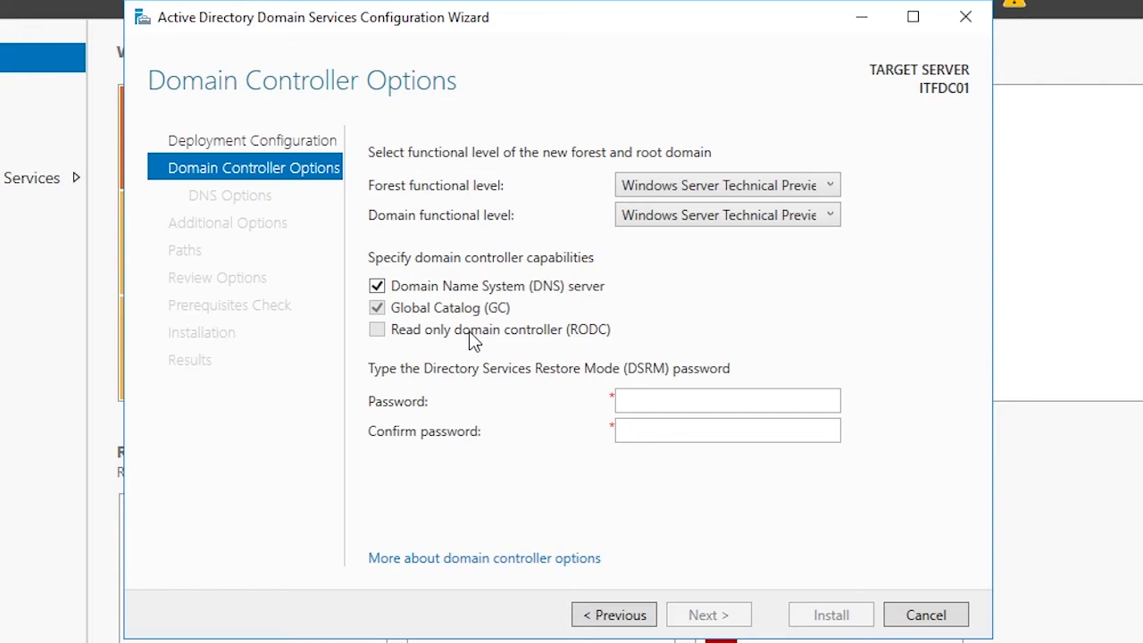
# Step: Enter and confirm the DSRM password, then continue to DNS Options
pyautogui.click(640, 401)
pyautogui.write('Password01!')
pyautogui.press('Tab')
pyautogui.write('Password01!')
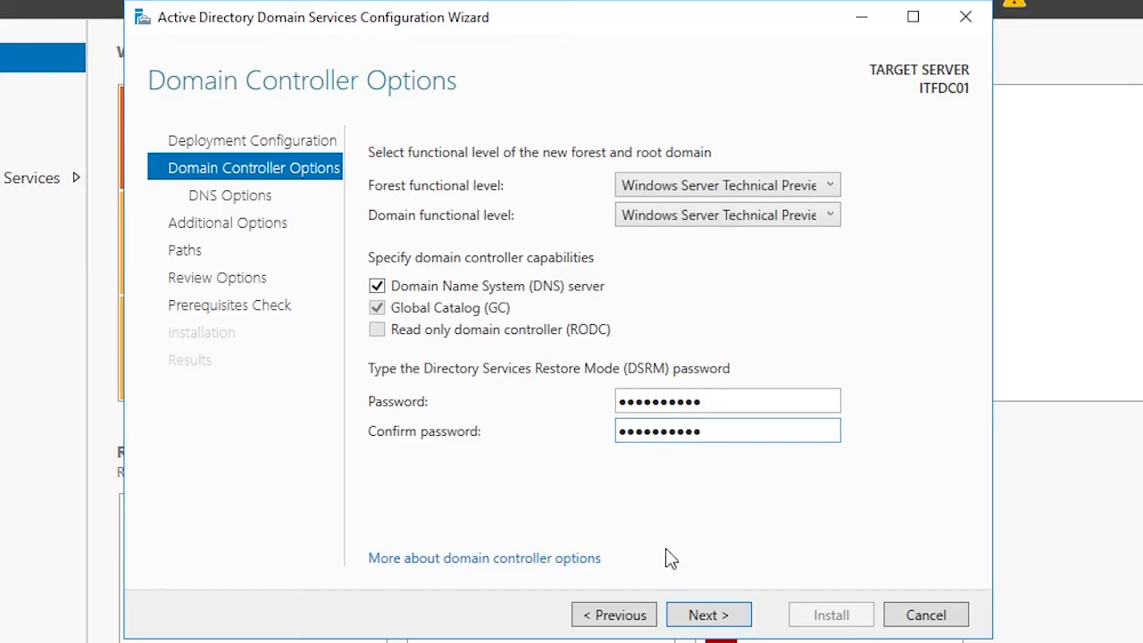
pyautogui.click(706, 624)
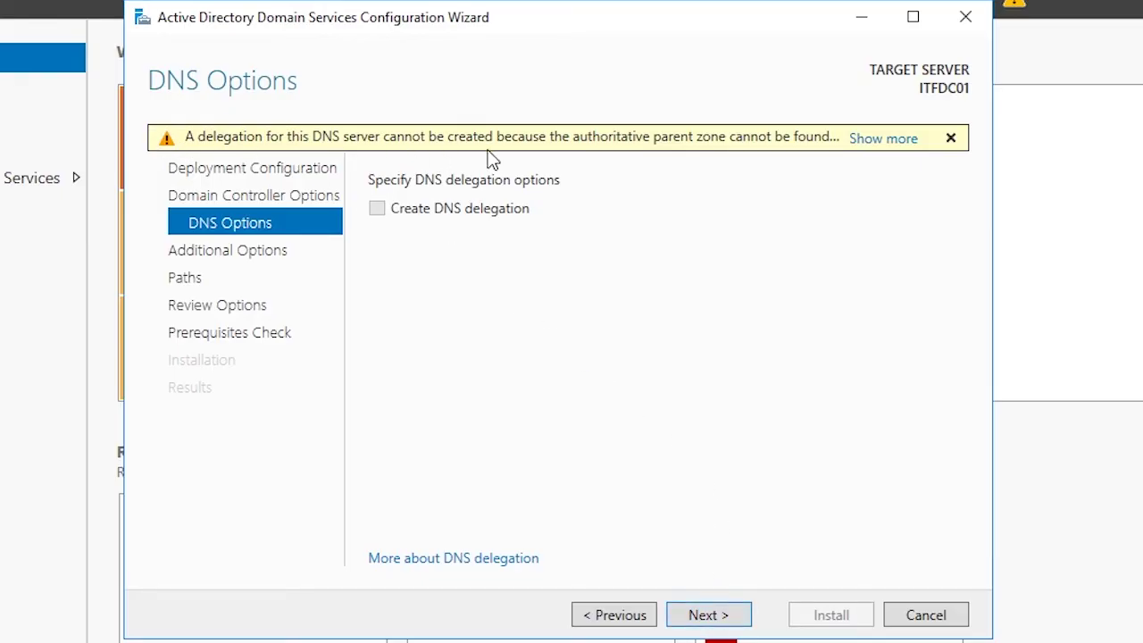
# Step: Expand the yellow DNS delegation warning to read its full explanation
pyautogui.click(881, 139)
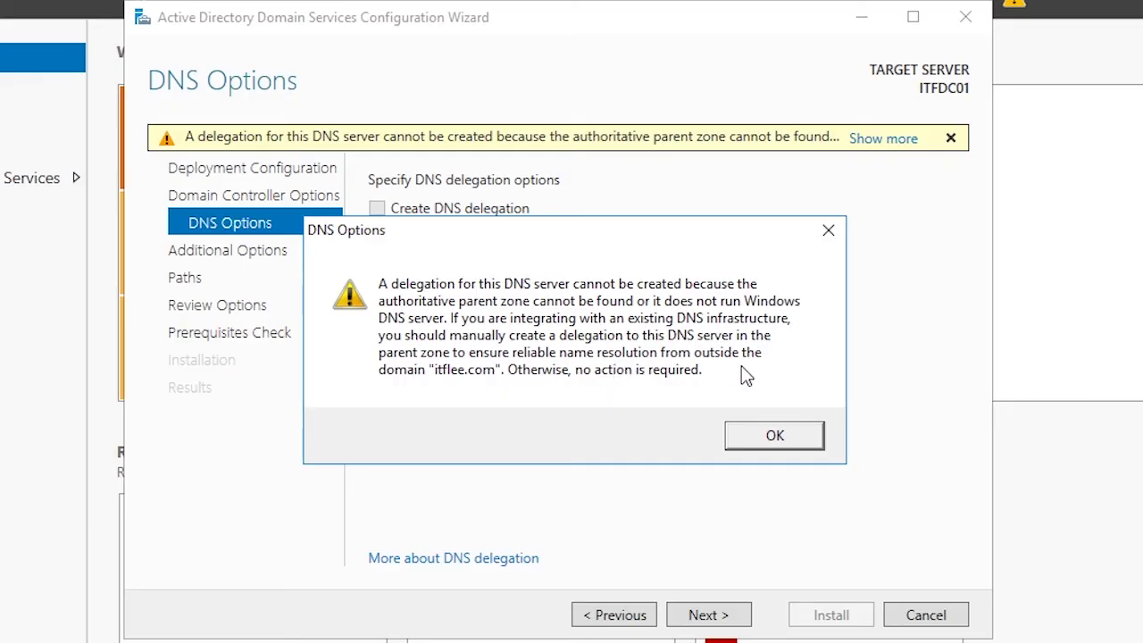
# Step: Pass DNS Options without delegation and keep ITFLEE as the NetBIOS domain name
pyautogui.click(760, 432)
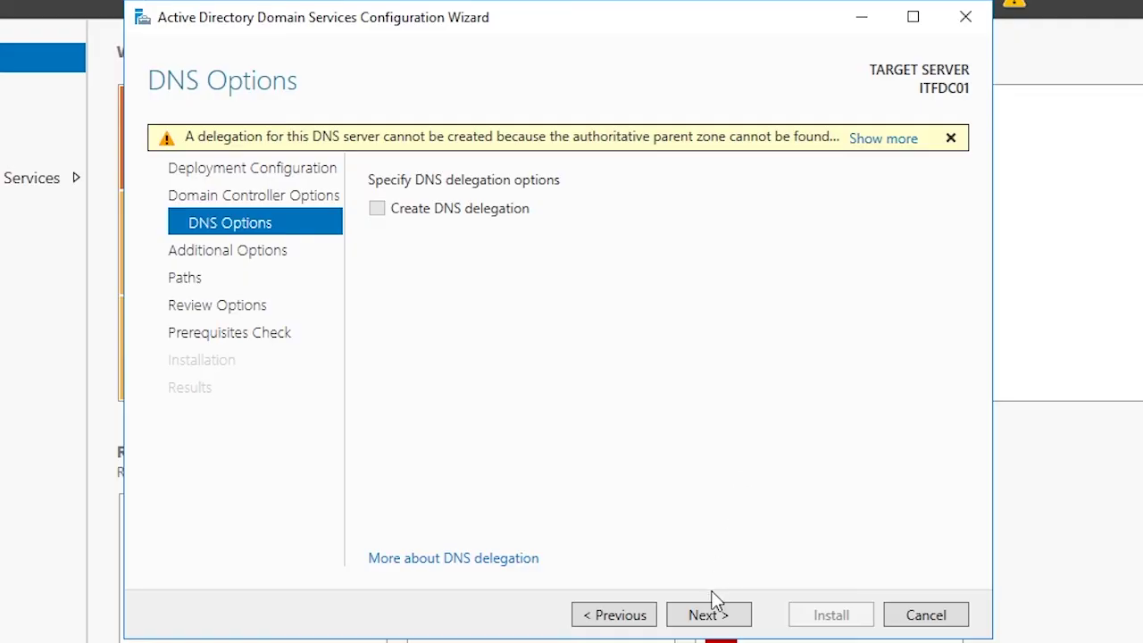
pyautogui.click(709, 617)
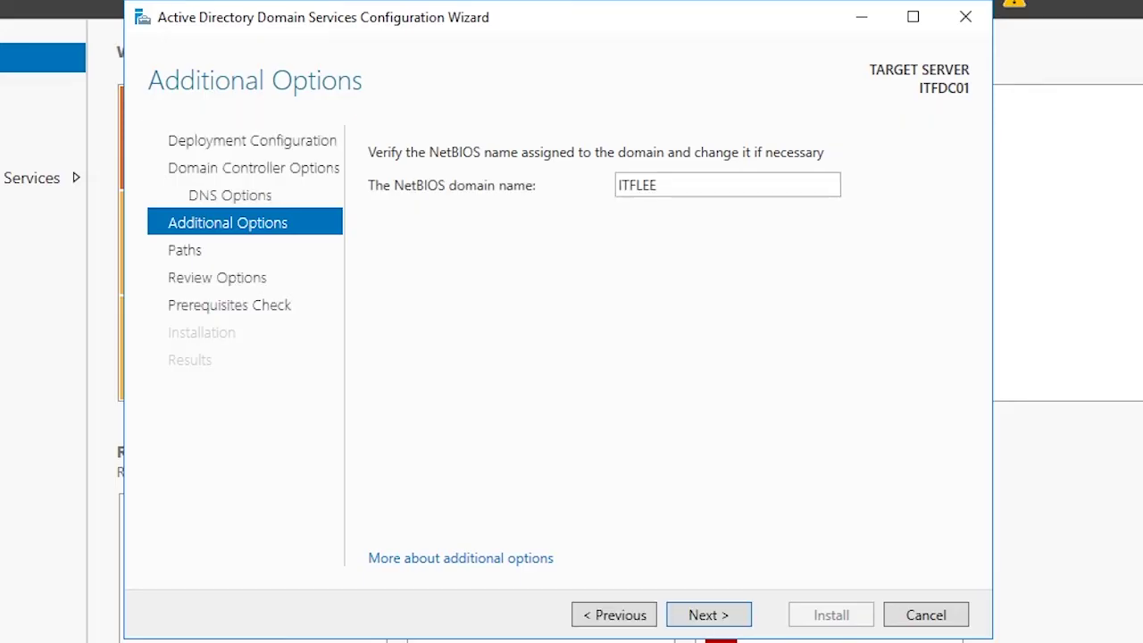
pyautogui.doubleClick(676, 185)
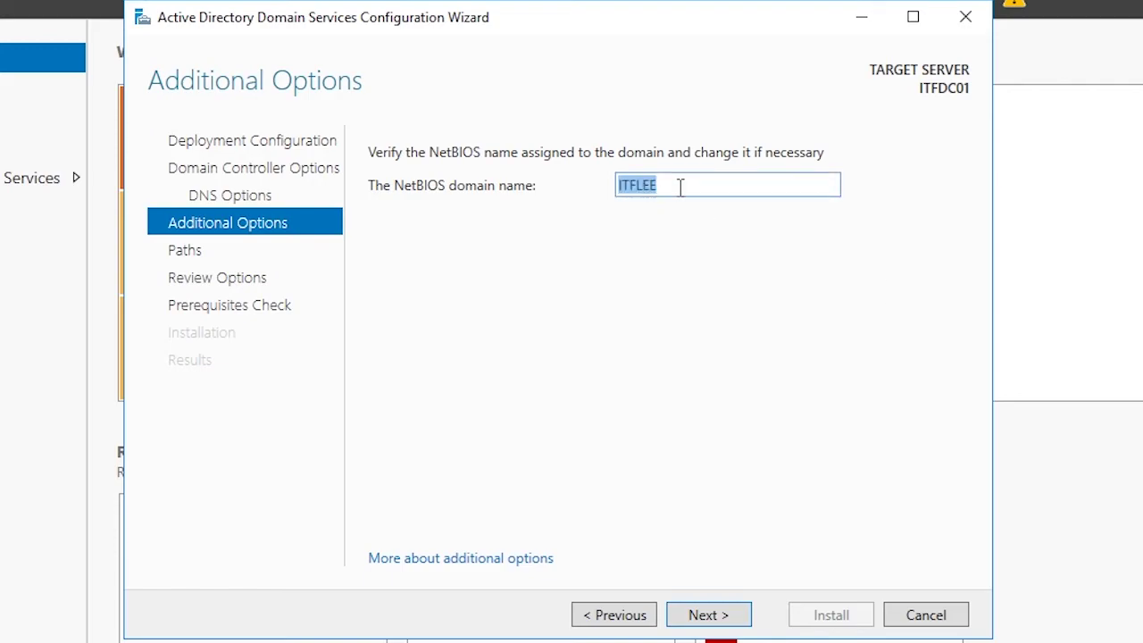
pyautogui.click(708, 187)
pyautogui.moveTo(709, 187); pyautogui.dragTo(634, 197)
pyautogui.click(635, 189)
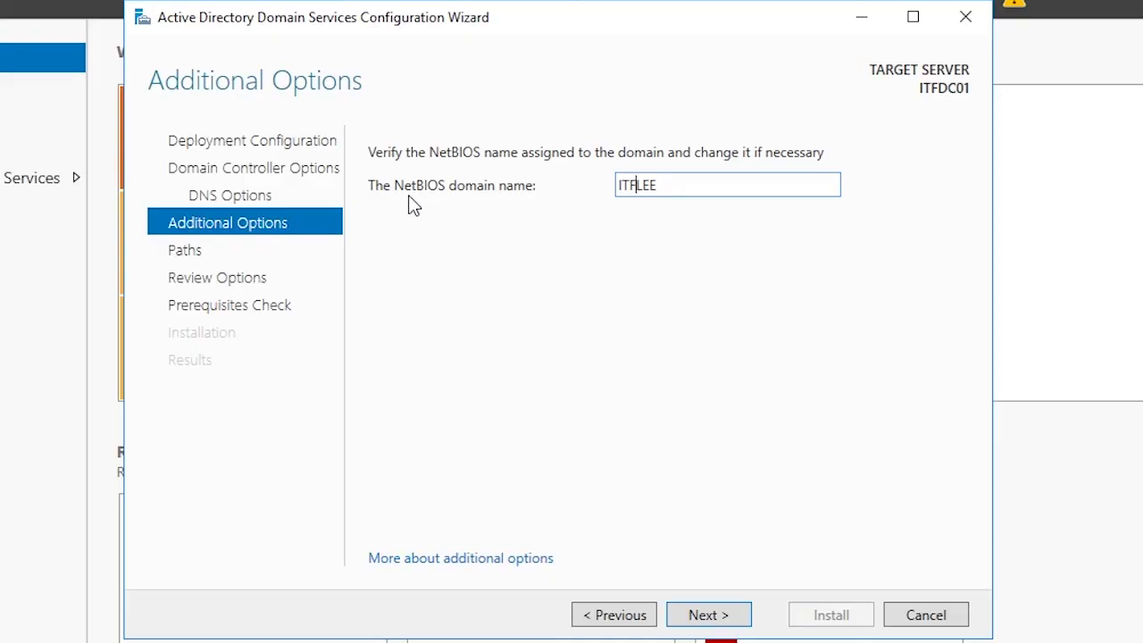
pyautogui.click(709, 615)
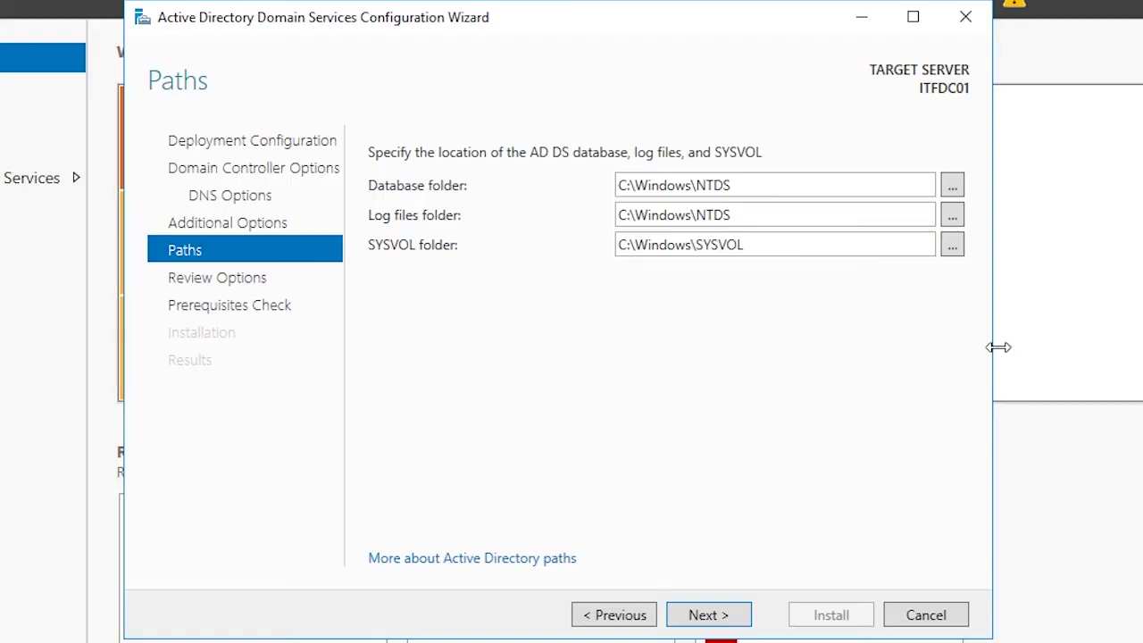
# Step: Keep the default C:\Windows\NTDS and SYSVOL paths, cancelling the folder browser
pyautogui.click(952, 185)
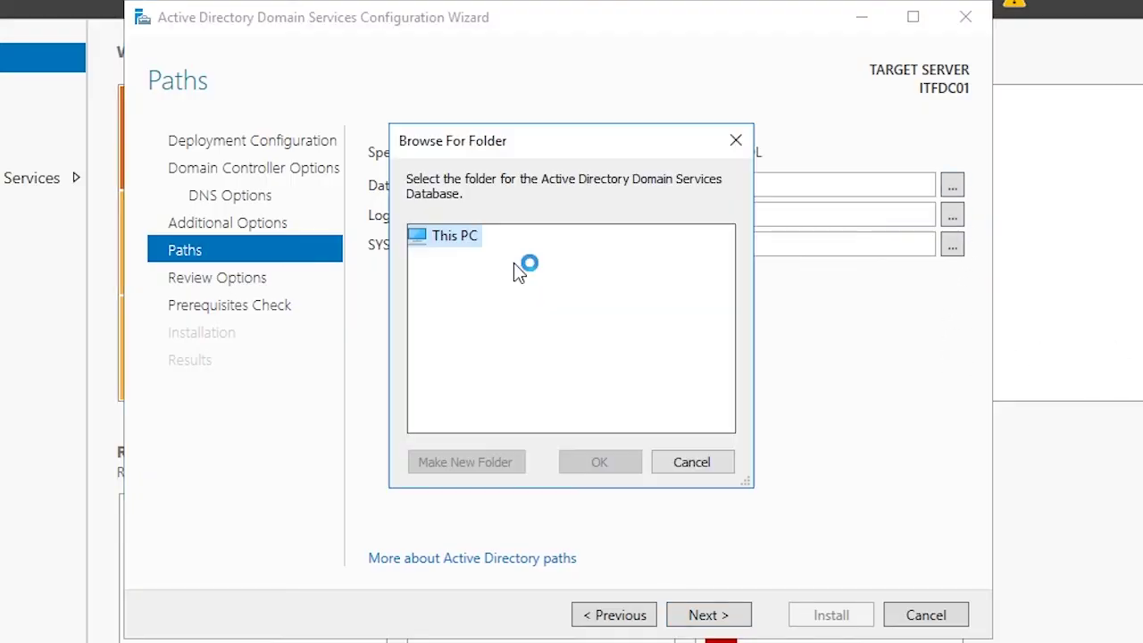
pyautogui.click(704, 462)
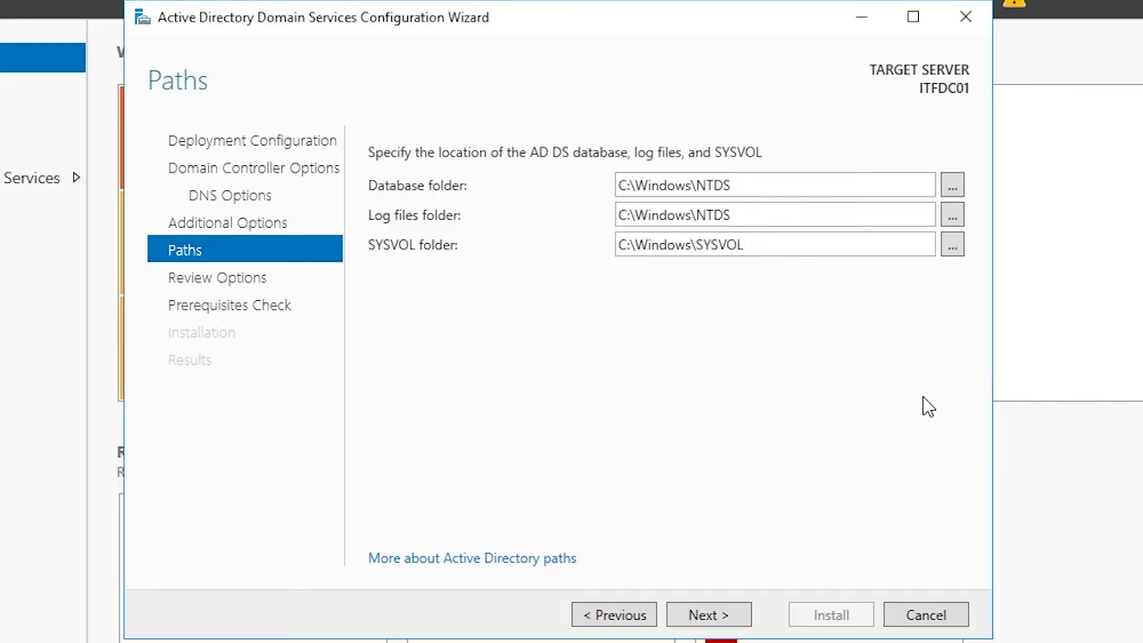
pyautogui.click(727, 616)
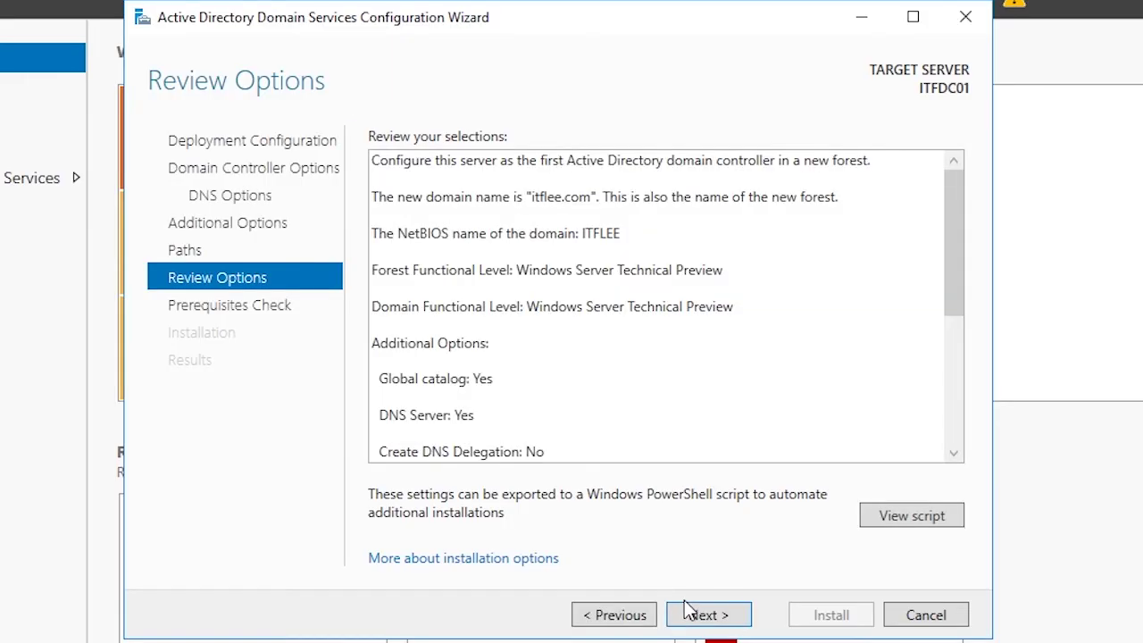
# Step: Review the itflee.com deployment options and export them as a PowerShell script
pyautogui.moveTo(945, 284); pyautogui.dragTo(953, 406)
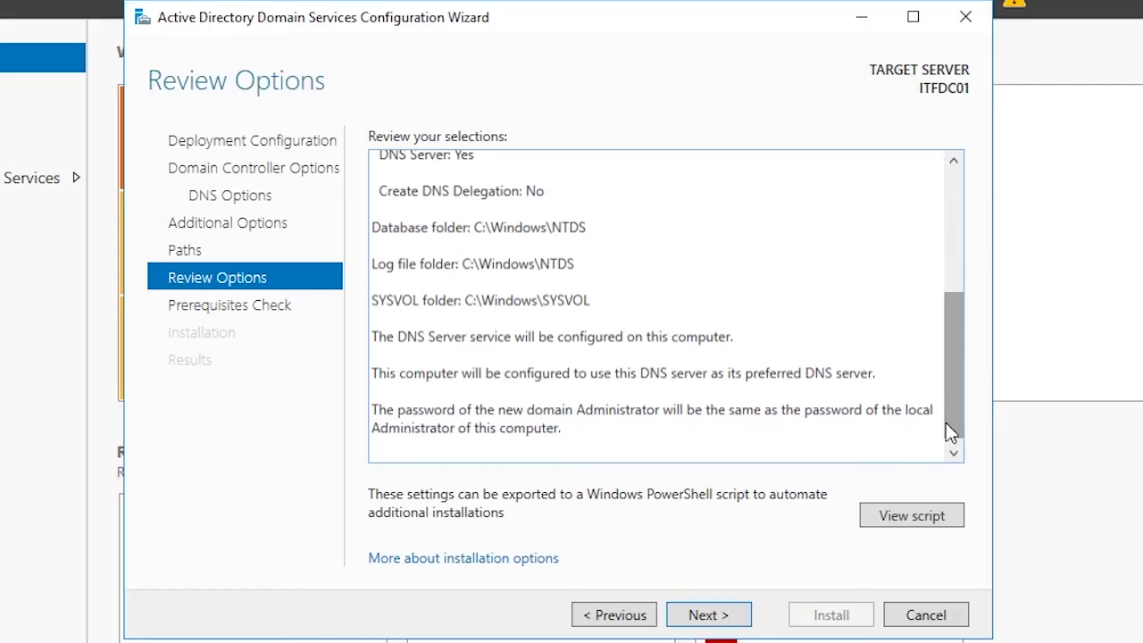
pyautogui.click(959, 522)
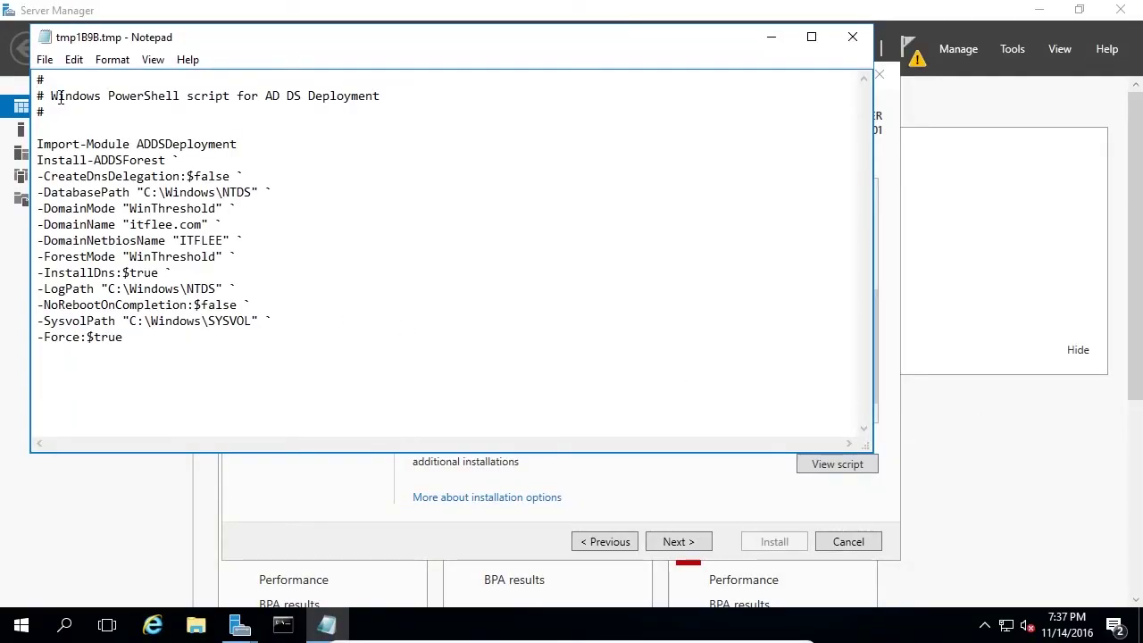
# Step: Inspect the script's description, Import-Module, DatabasePath, itflee.com and ITFLEE lines, then close Notepad
pyautogui.moveTo(51, 96); pyautogui.dragTo(183, 96)
pyautogui.moveTo(80, 96); pyautogui.dragTo(380, 95)
pyautogui.moveTo(52, 143); pyautogui.dragTo(175, 192)
pyautogui.click(189, 194)
pyautogui.doubleClick(159, 223)
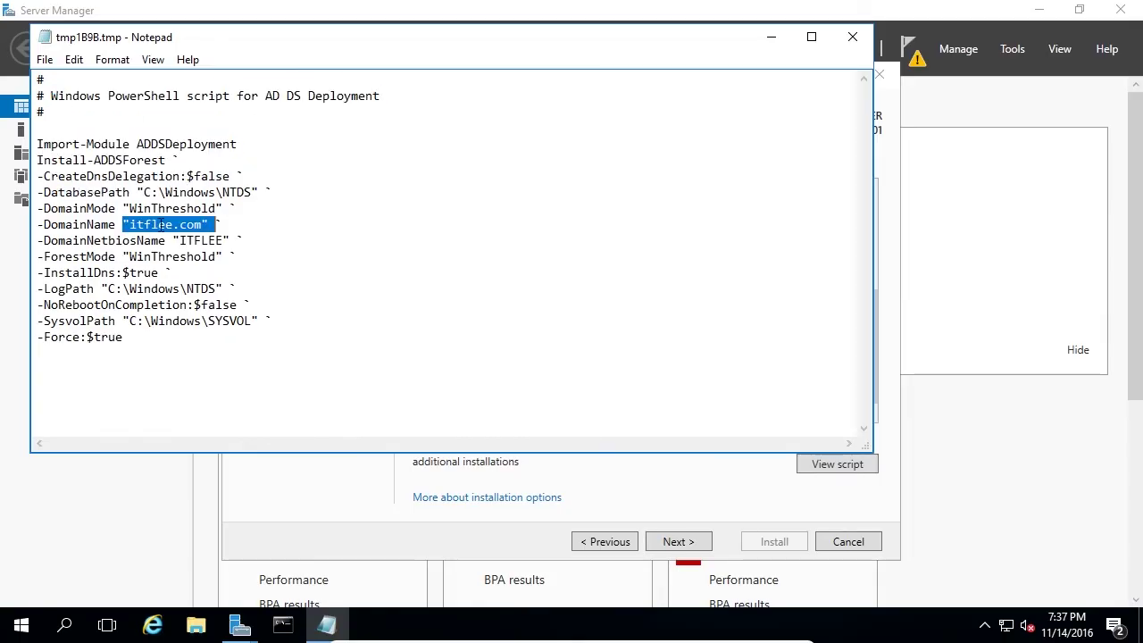
pyautogui.doubleClick(189, 241)
pyautogui.click(144, 272)
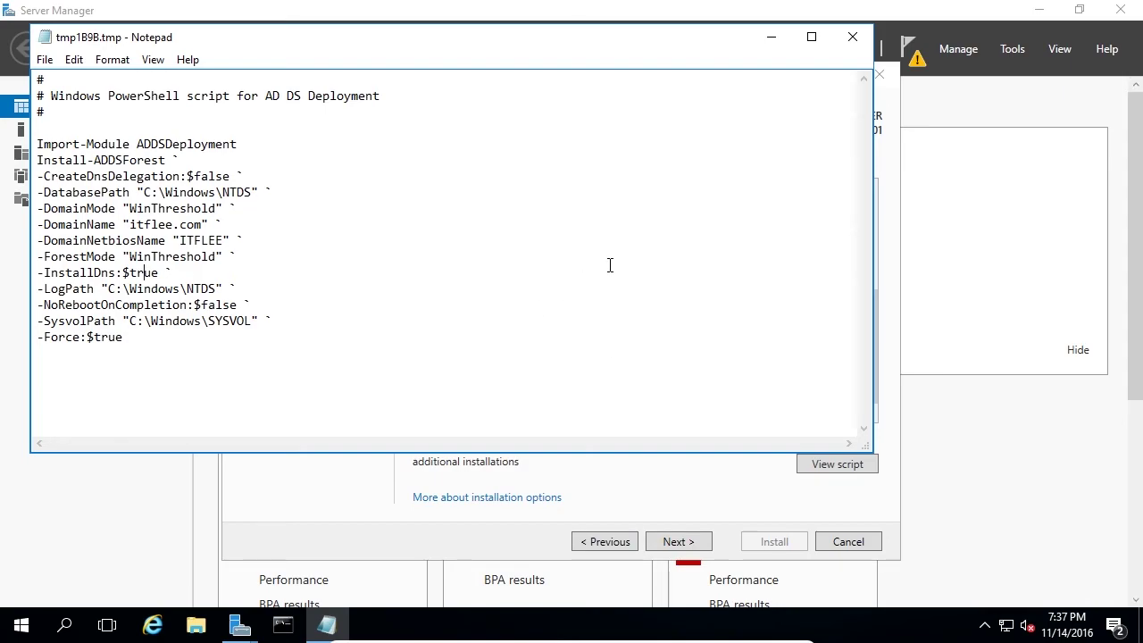
pyautogui.click(853, 37)
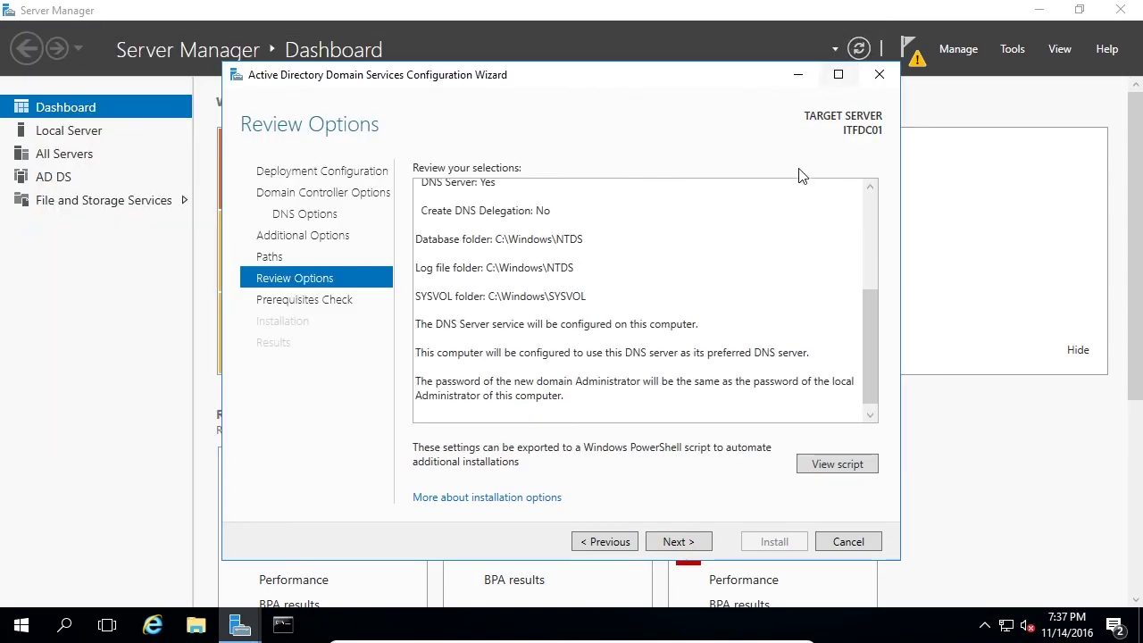
# Step: Run the prerequisites check and read its cryptography, static IP and DNS delegation warnings
pyautogui.click(681, 542)
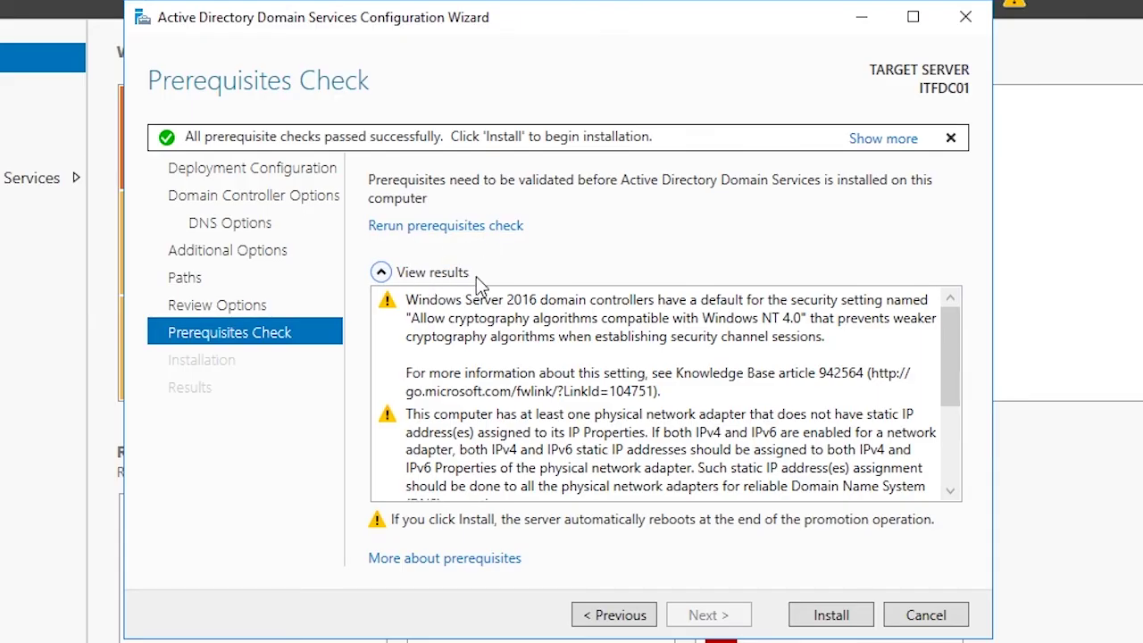
pyautogui.moveTo(948, 348)
pyautogui.mouseDown()
pyautogui.moveTo(964, 404)
pyautogui.moveTo(954, 331)
pyautogui.mouseUp()
pyautogui.click(628, 316)
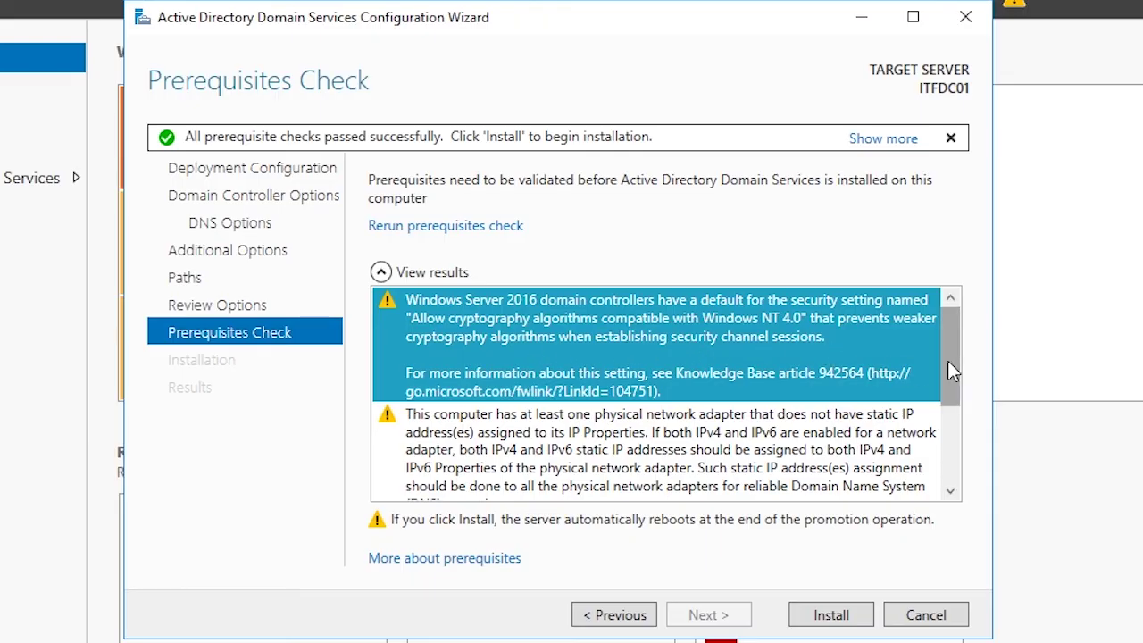
pyautogui.moveTo(947, 360); pyautogui.dragTo(940, 407)
pyautogui.click(783, 371)
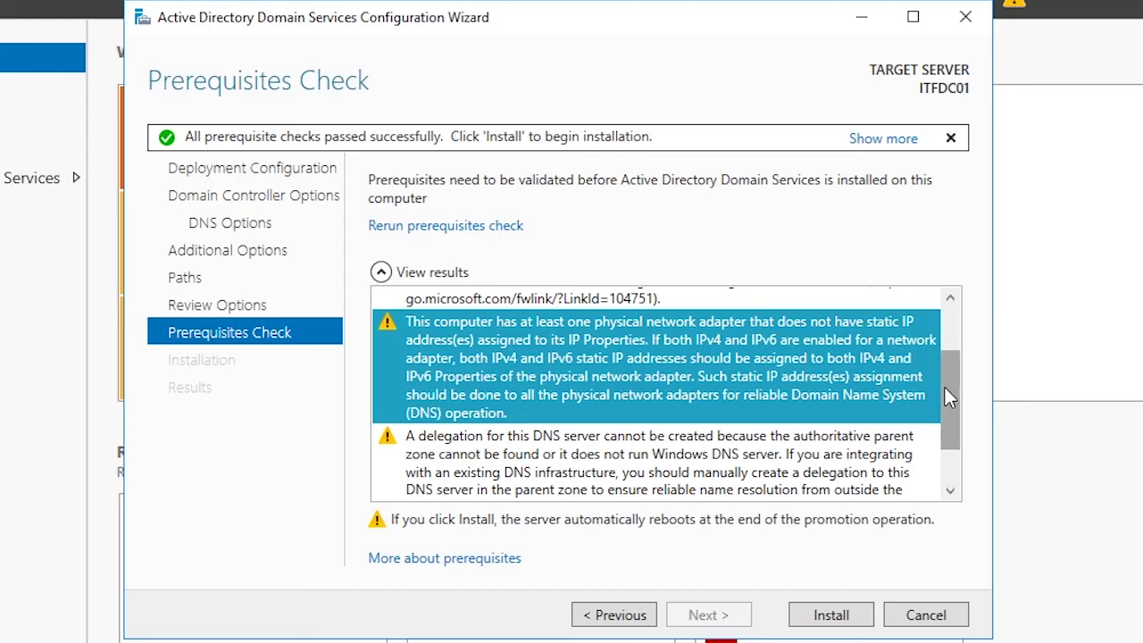
pyautogui.moveTo(940, 389); pyautogui.dragTo(932, 431)
pyautogui.click(685, 406)
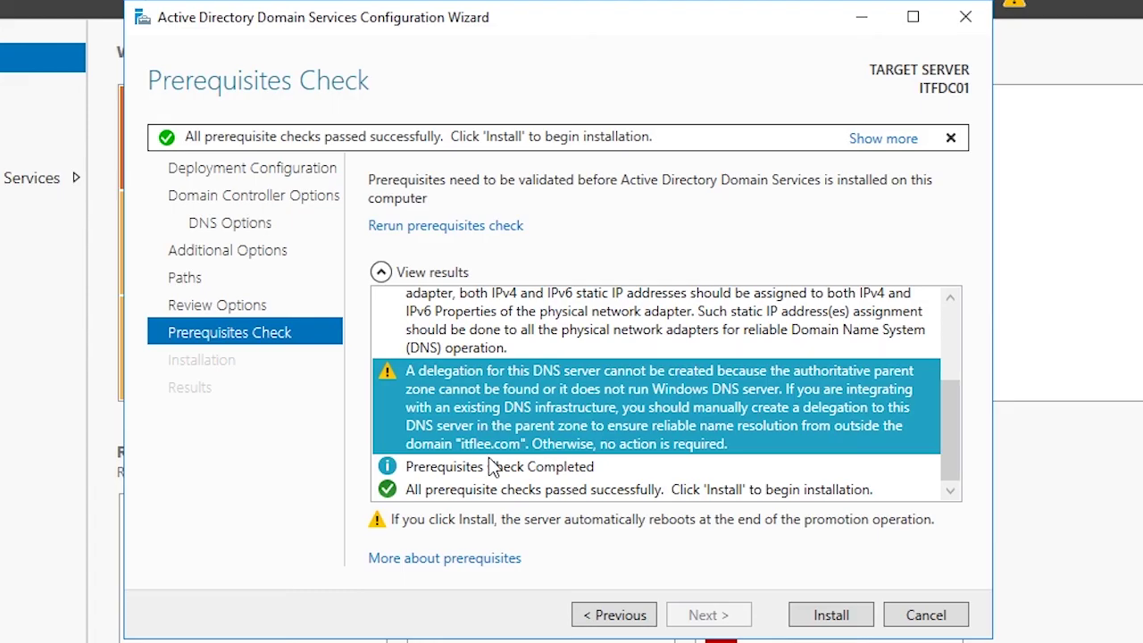
# Step: Install AD DS to promote the server, letting it reboot automatically
pyautogui.click(814, 628)
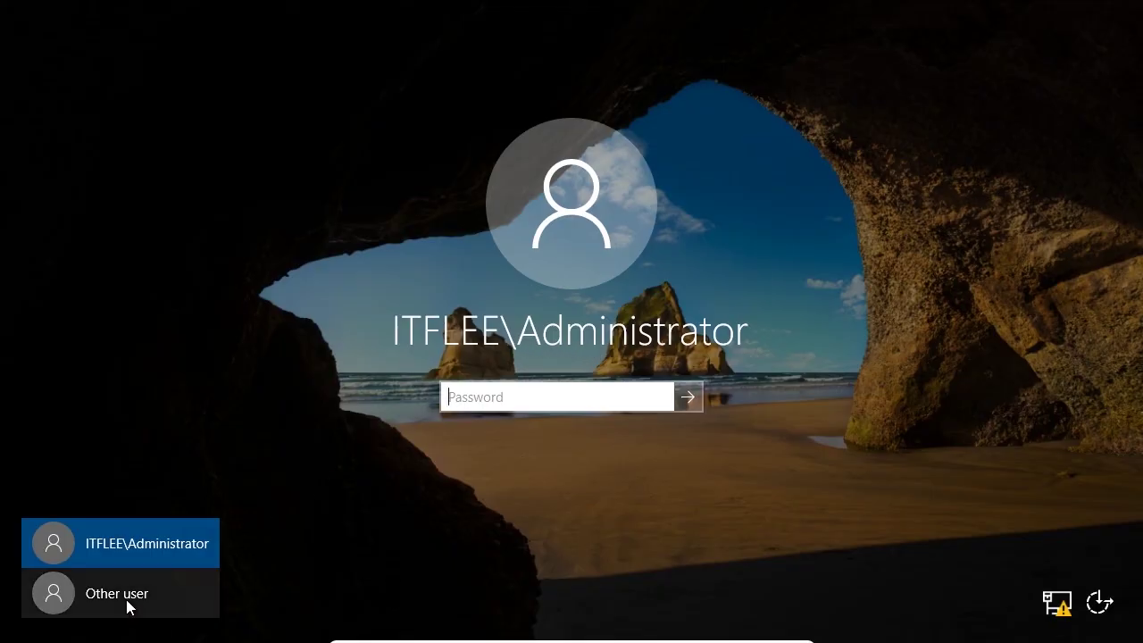
# Step: Sign in as ITFLEE\Administrator, entering the account password
pyautogui.click(157, 593)
pyautogui.write('domain\\]')
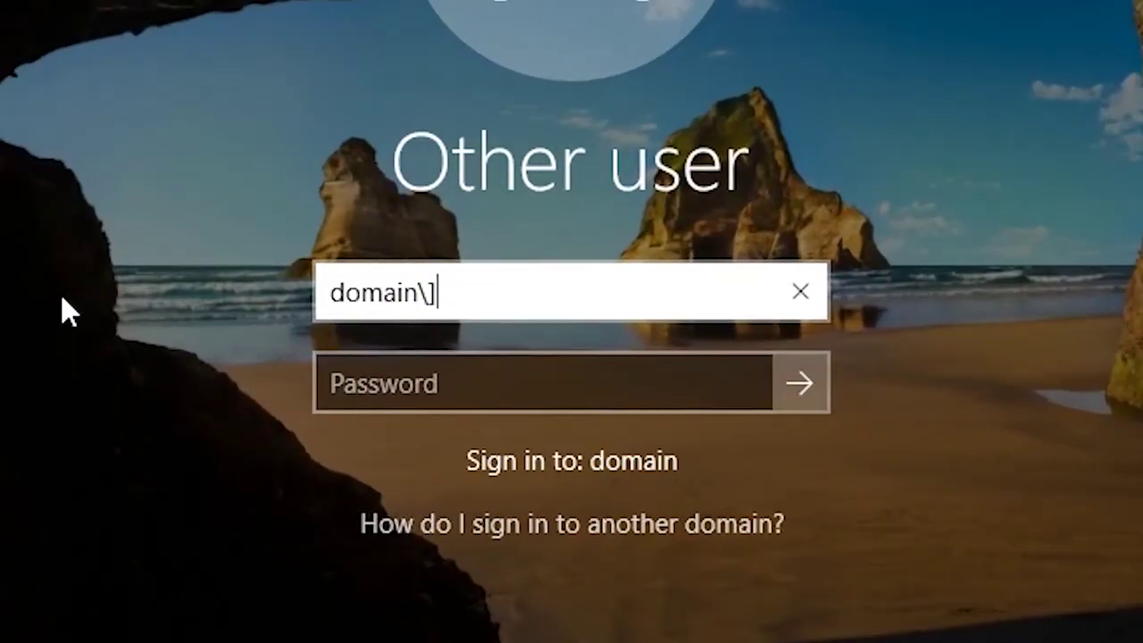
pyautogui.press('BackSpace')
pyautogui.write('user')
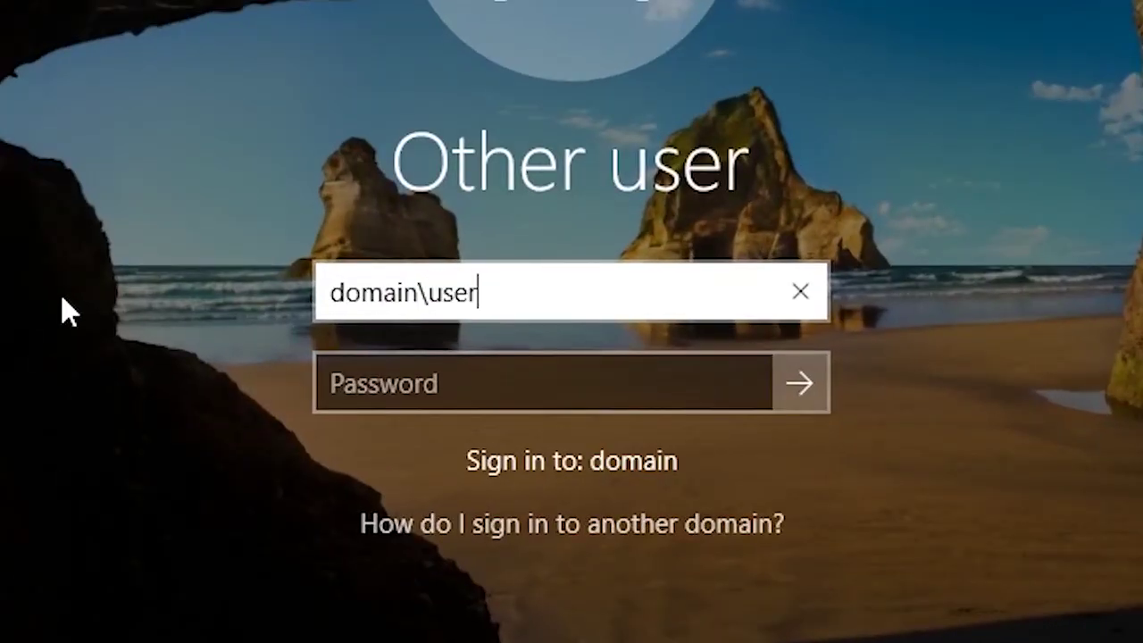
pyautogui.write('name')
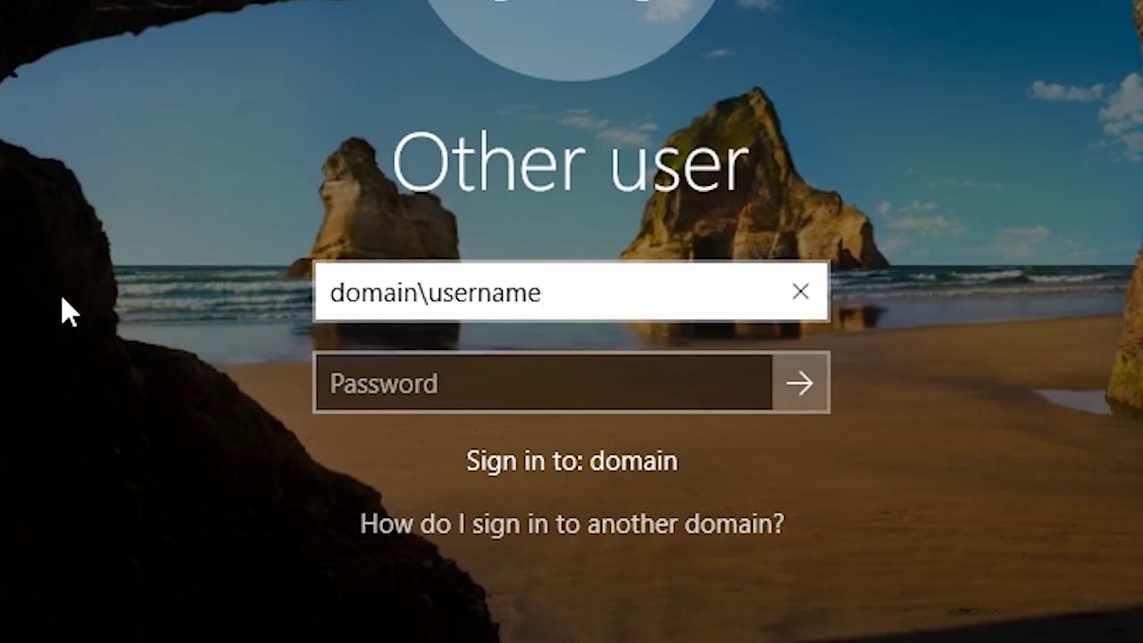
pyautogui.press('BackSpace')
pyautogui.press('BackSpace')
pyautogui.press('BackSpace')
pyautogui.press('BackSpace')
pyautogui.press('BackSpace')
pyautogui.press('BackSpace')
pyautogui.press('BackSpace')
pyautogui.press('BackSpace')
pyautogui.press('BackSpace')
pyautogui.press('BackSpace')
pyautogui.press('BackSpace')
pyautogui.press('BackSpace')
pyautogui.press('BackSpace')
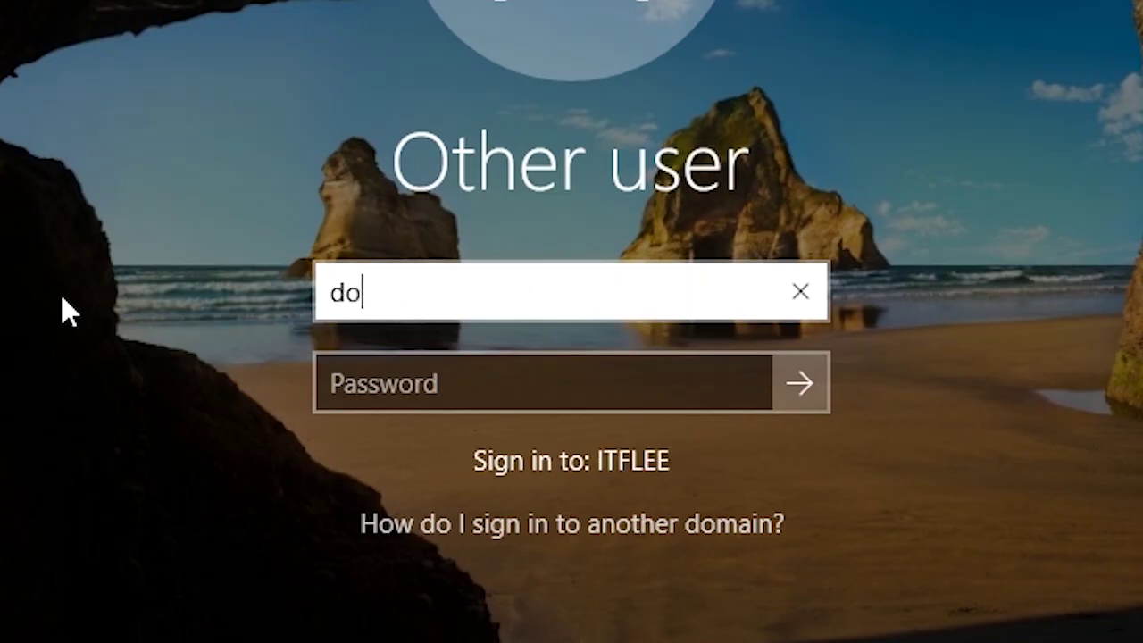
pyautogui.press('BackSpace')
pyautogui.press('BackSpace')
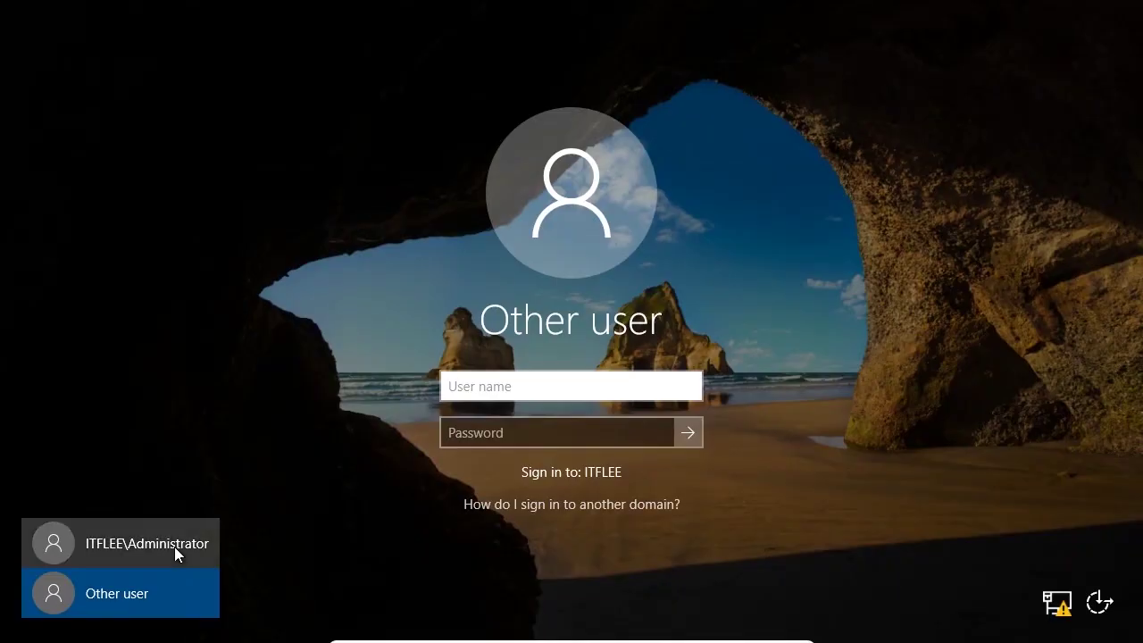
pyautogui.click(174, 546)
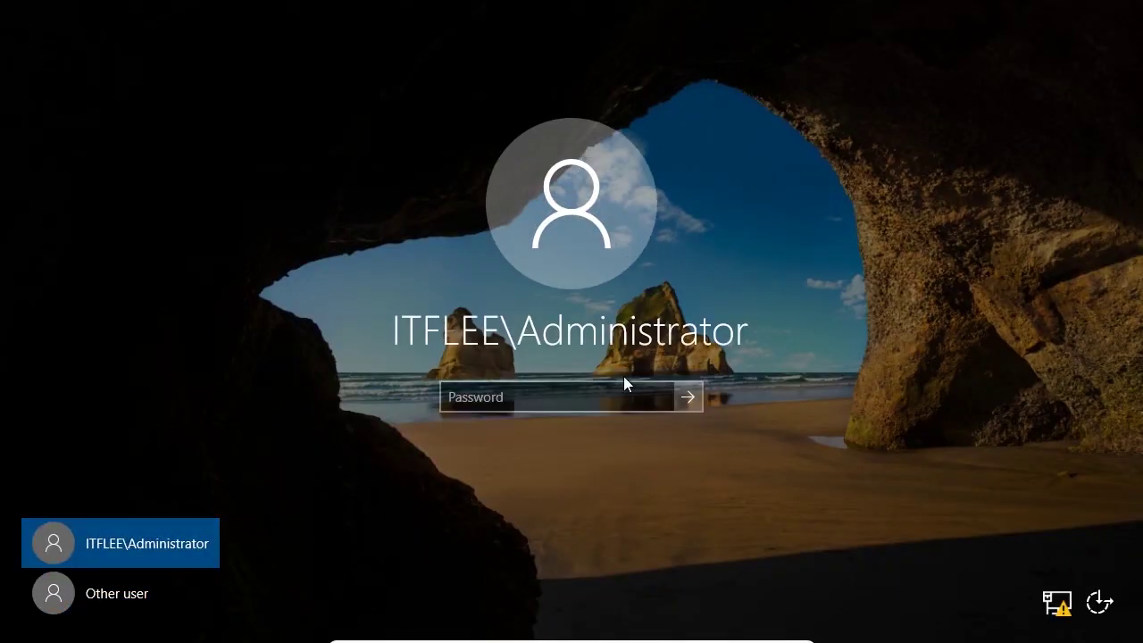
pyautogui.click(577, 393)
pyautogui.write('•••••••••')
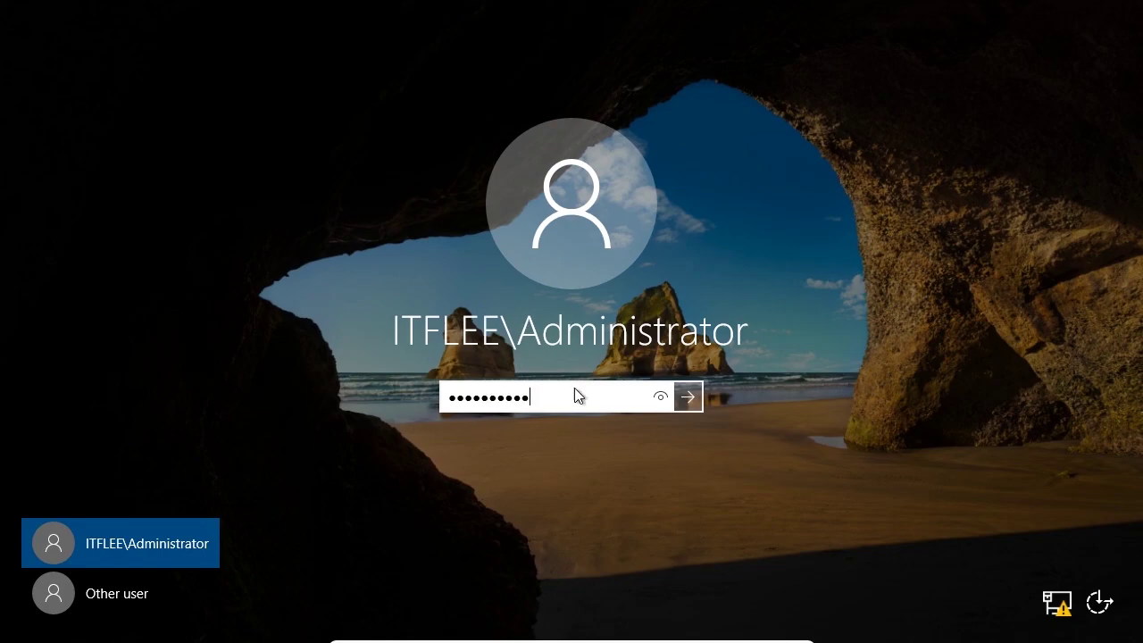
pyautogui.press('Return')
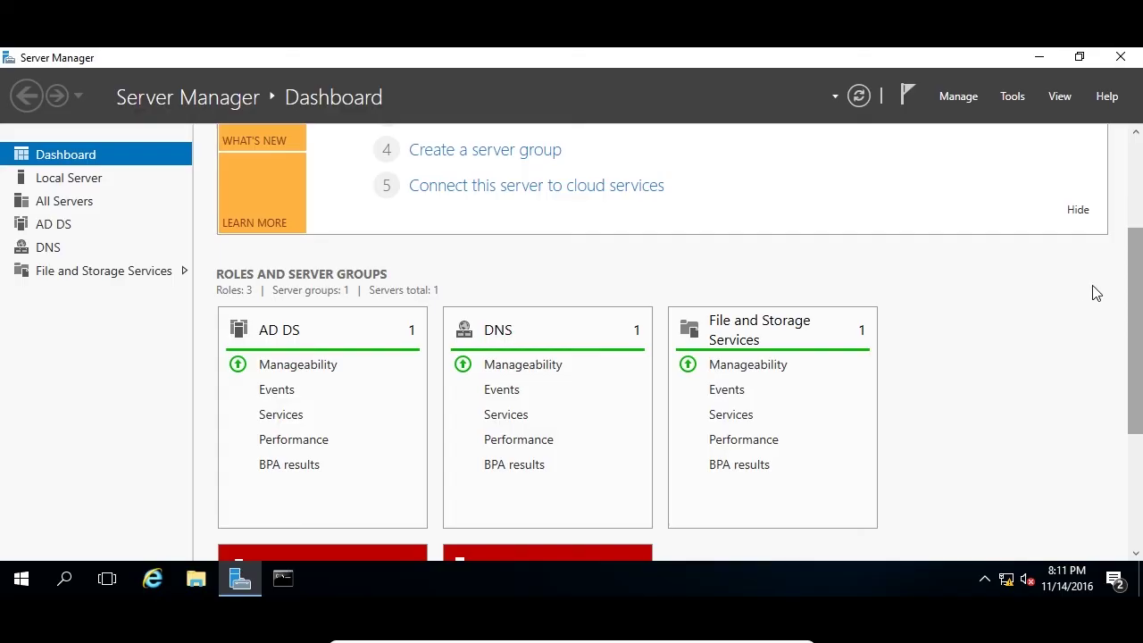
pyautogui.scroll(1, 1139, 288)
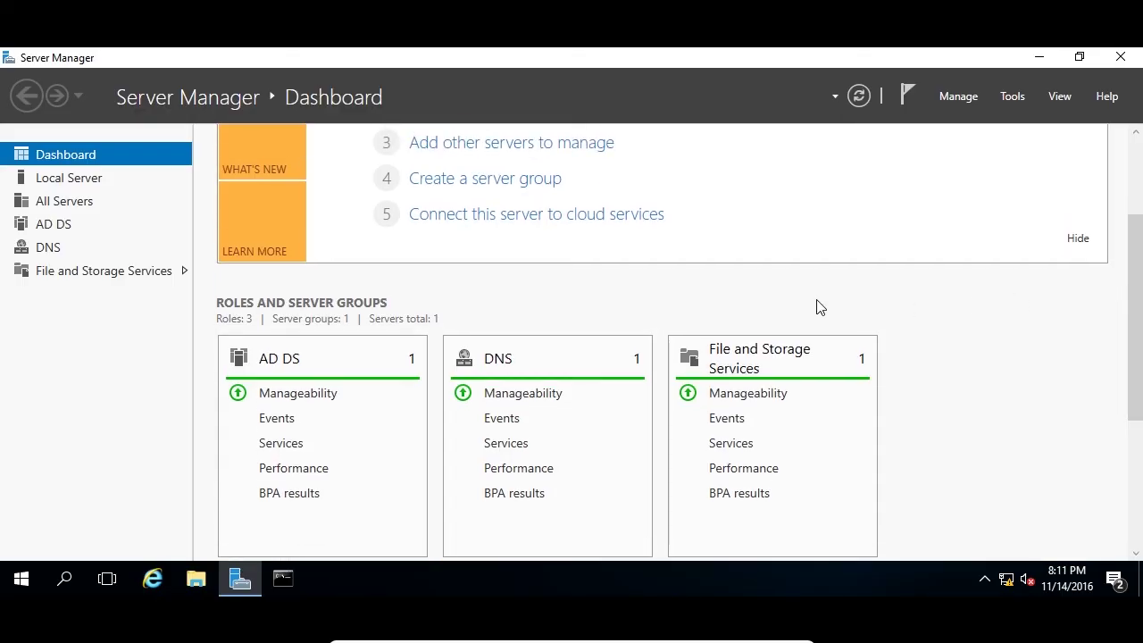